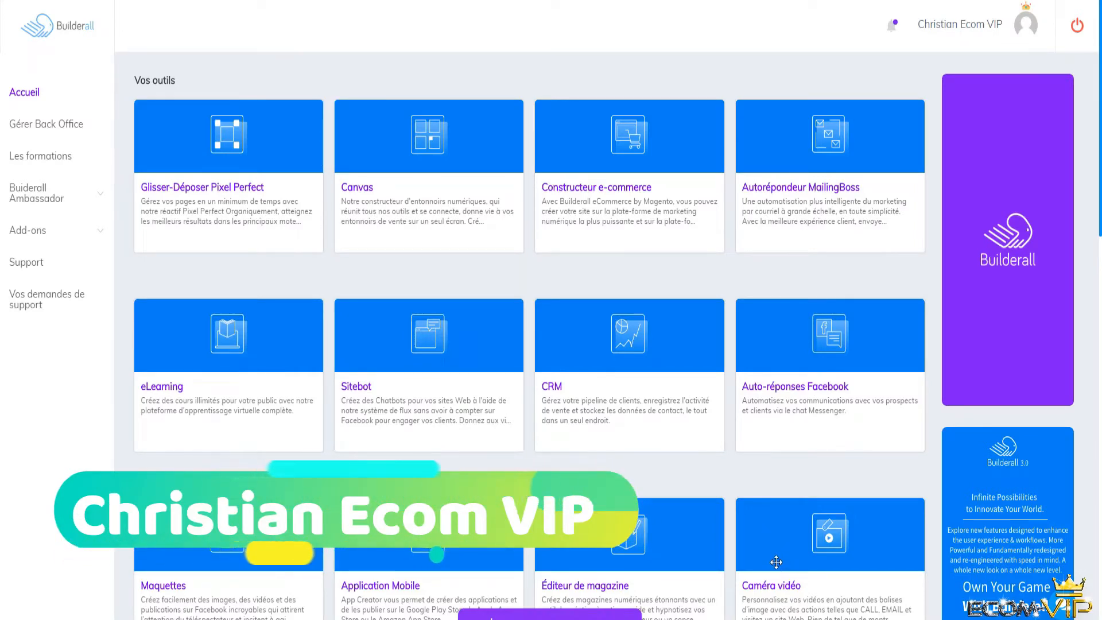
Step: Find the Créateur d'entonnoir vidéo tool among the available tools and enter it
scroll(730, 587, down, 20)
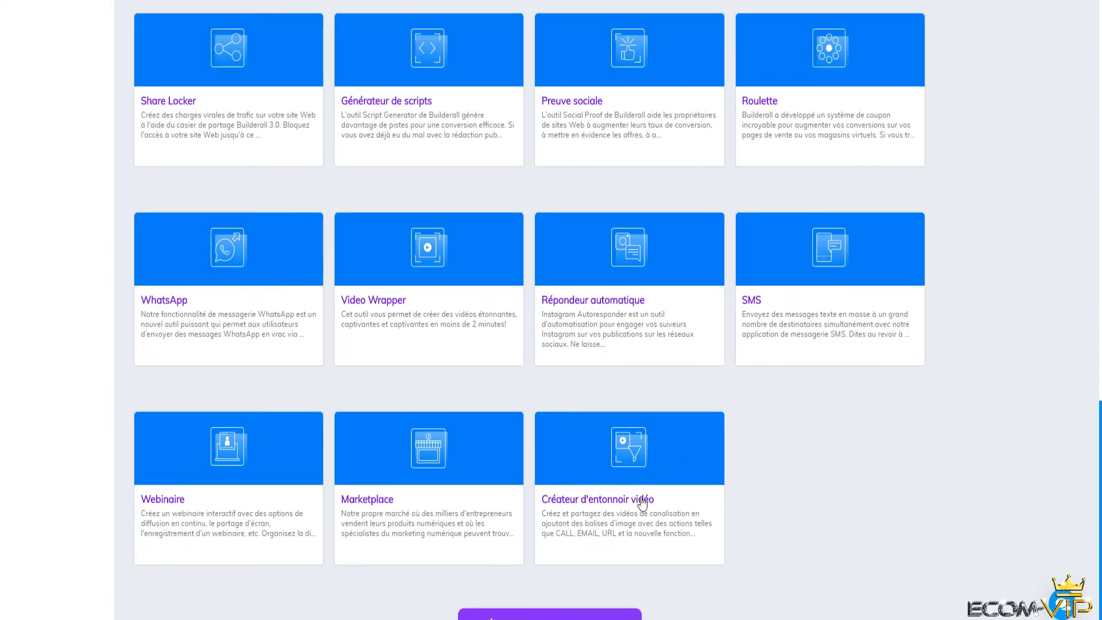
mouse_move(642, 504)
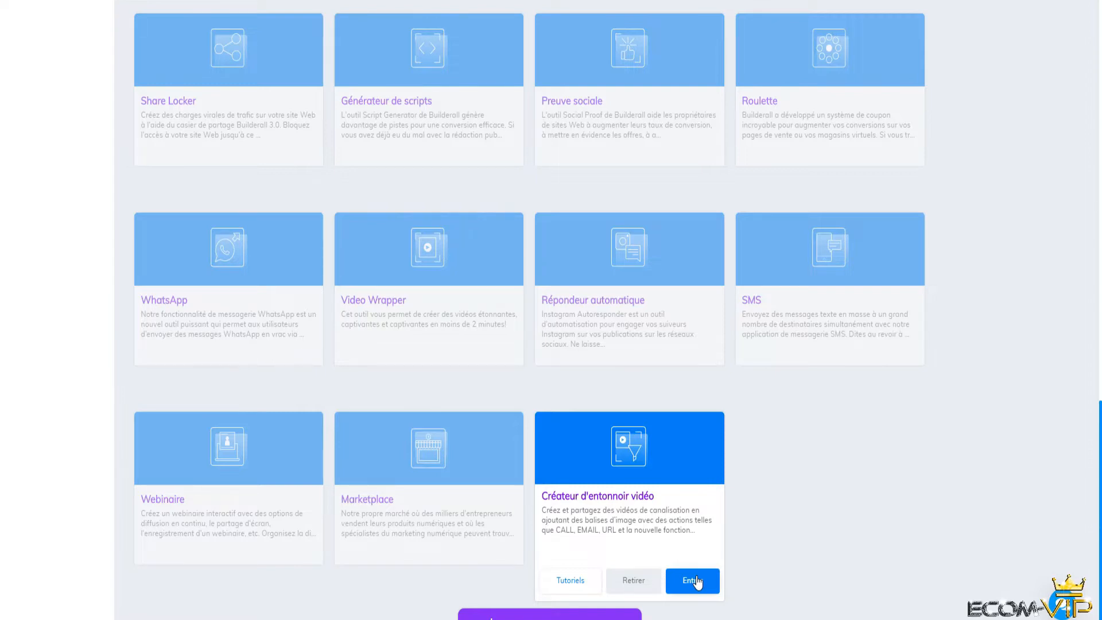
click(692, 580)
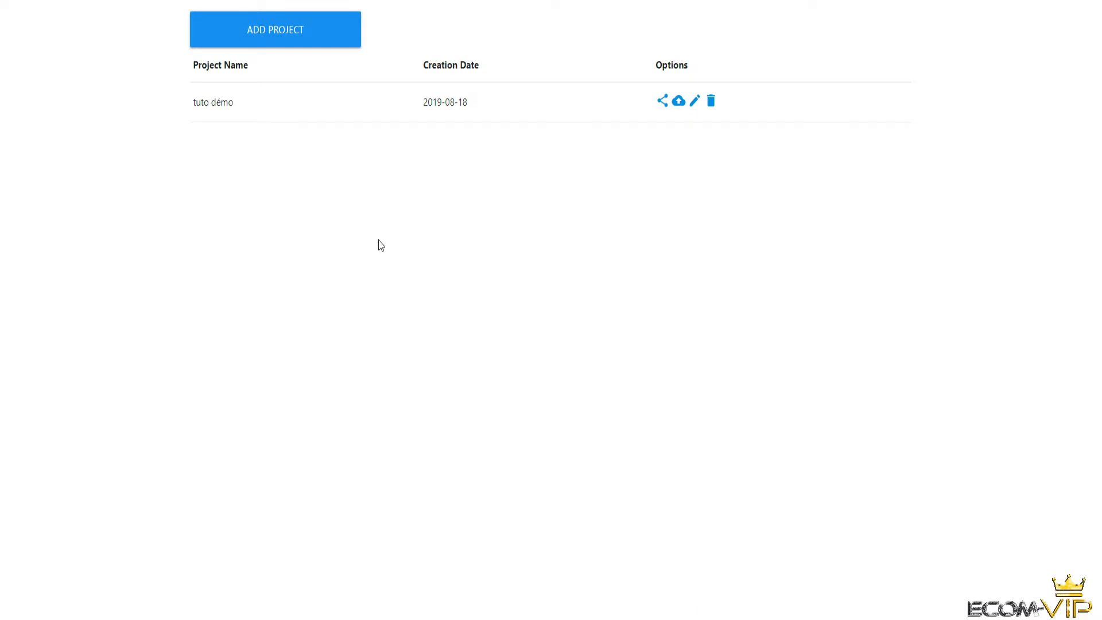
Step: Create a new project named "démo 2"
click(310, 41)
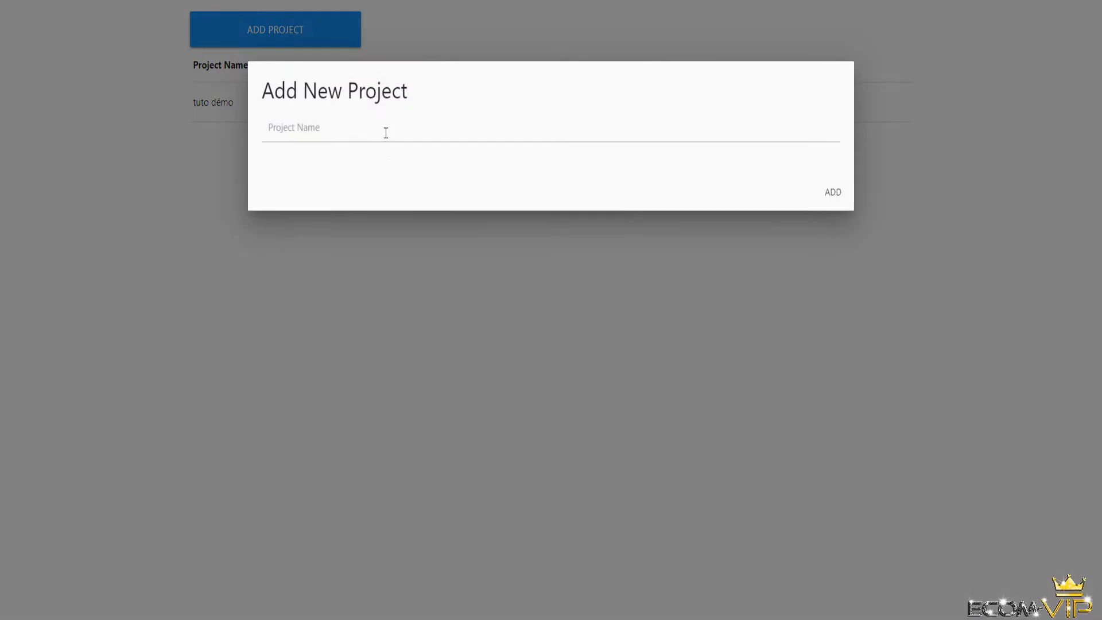
click(385, 133)
text(d)
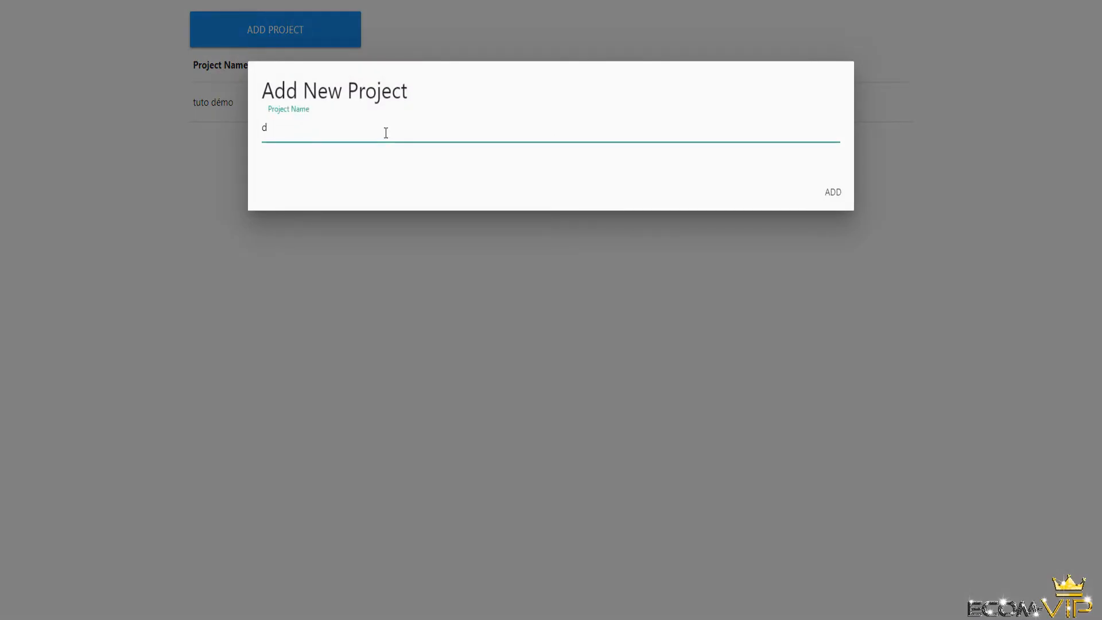
text(émo 2)
click(837, 194)
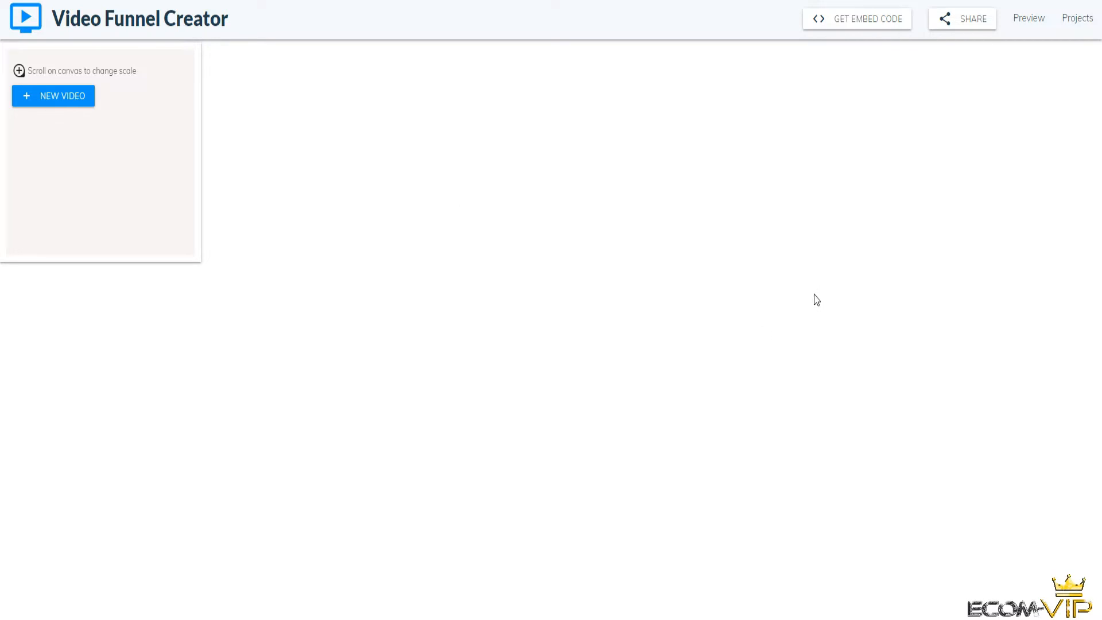
click(69, 103)
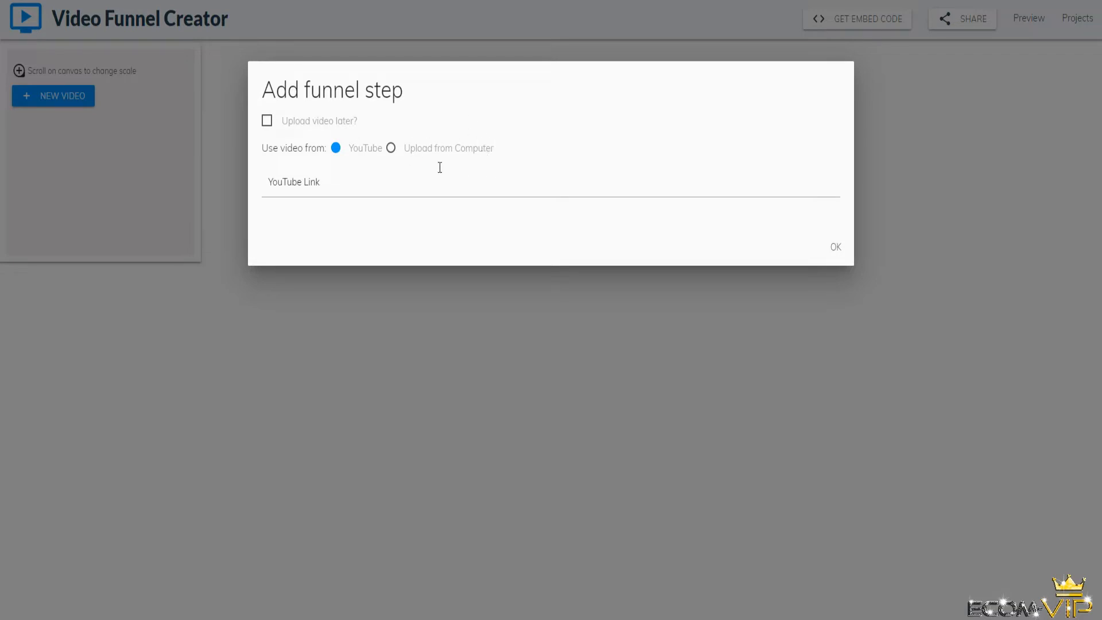
click(408, 181)
text(https://www.youtube.com/watch?v=2OW10wzC7bg)
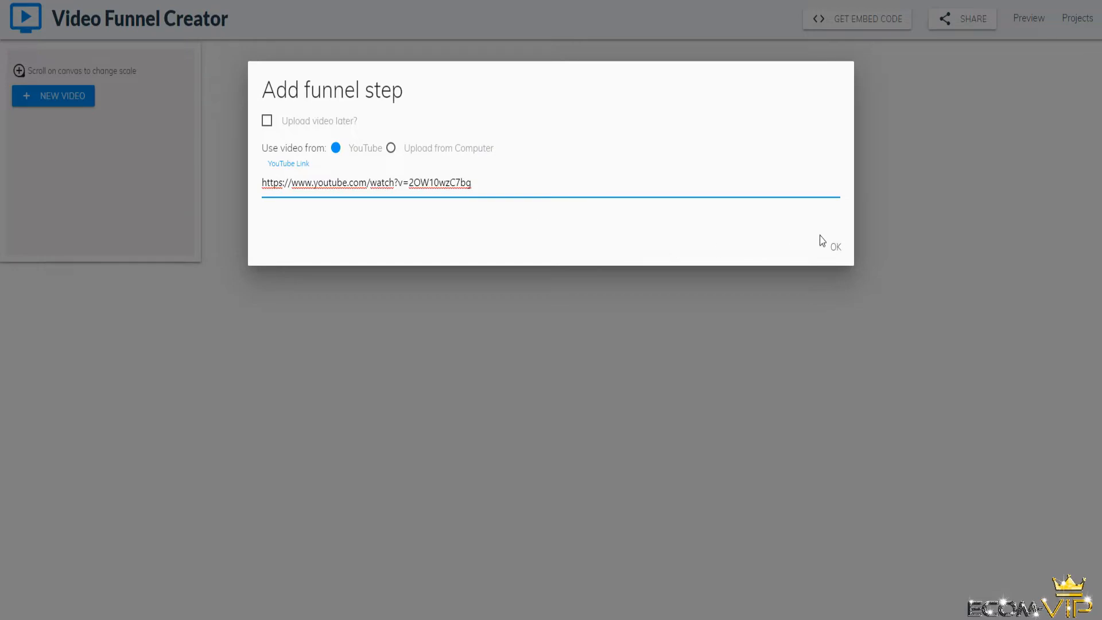
click(836, 248)
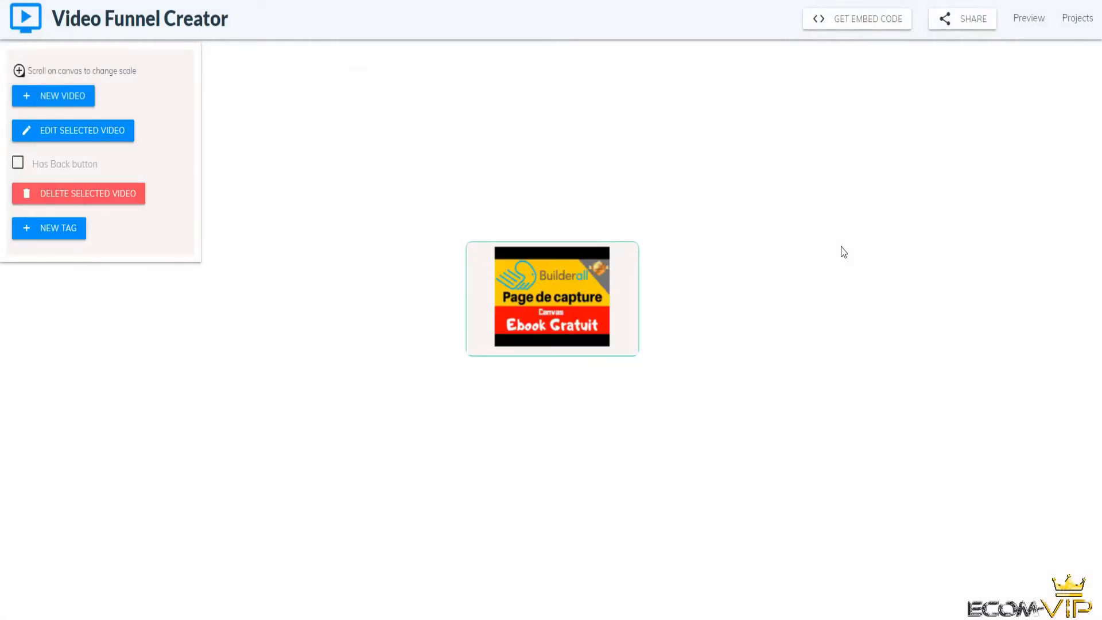
Step: Reposition the video card on the canvas and review its video source settings without changing them
drag(597, 326, 458, 281)
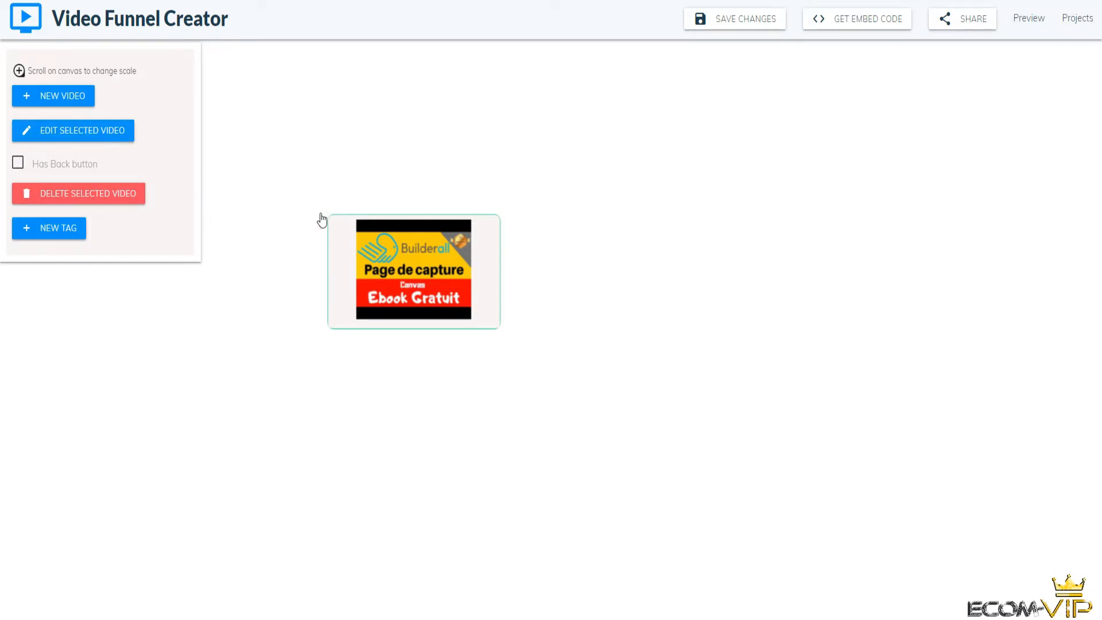
click(81, 133)
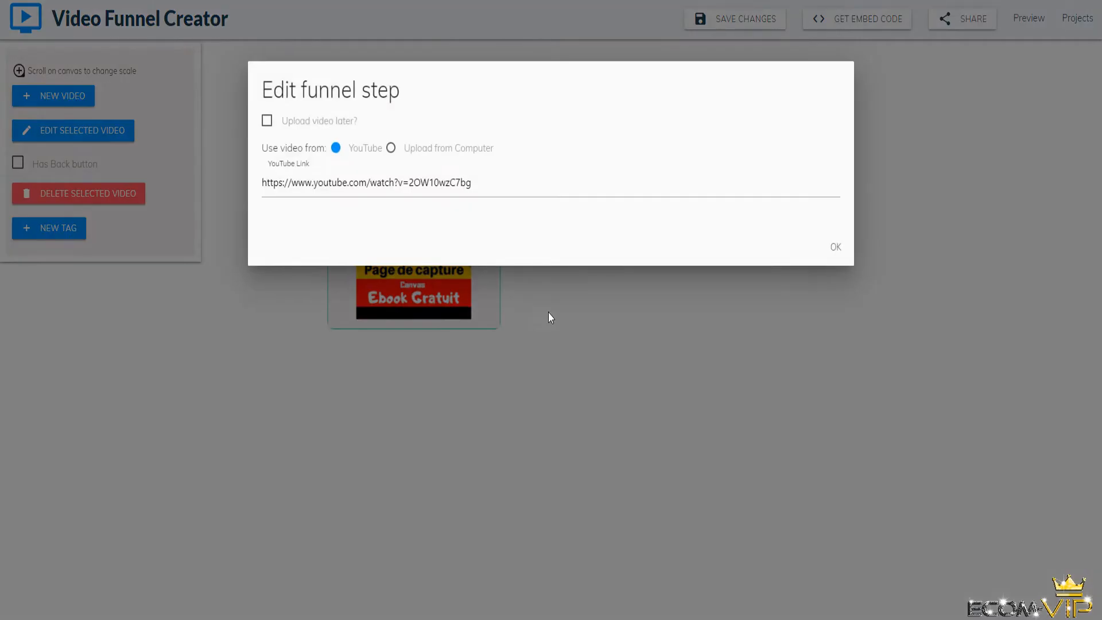
click(836, 247)
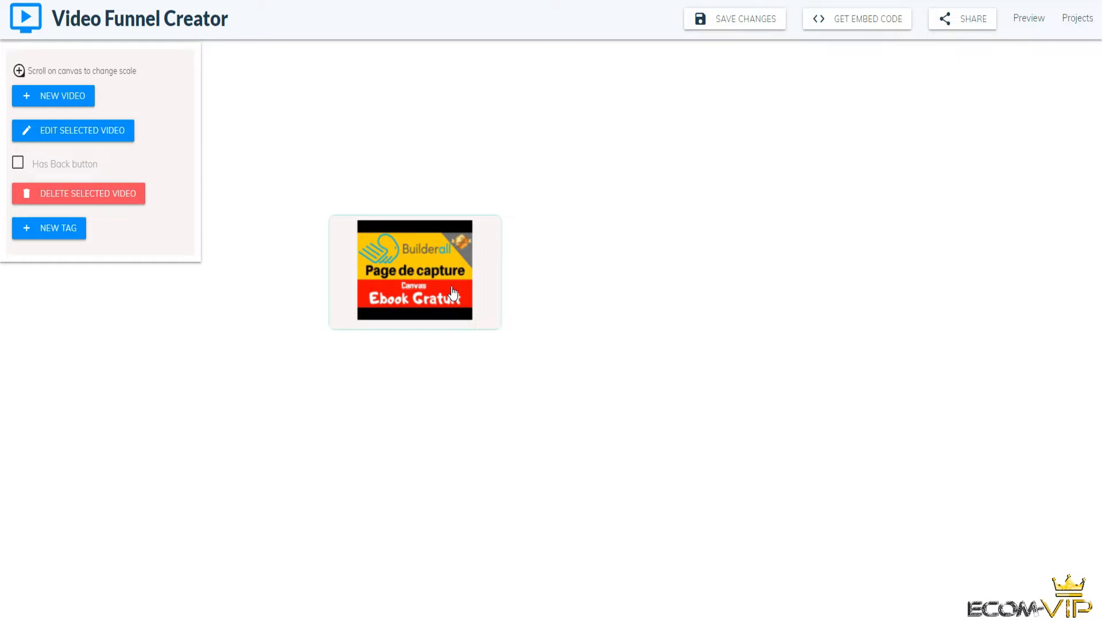
Step: Begin a new tag on the video, shrinking it and moving it over the preview
click(57, 230)
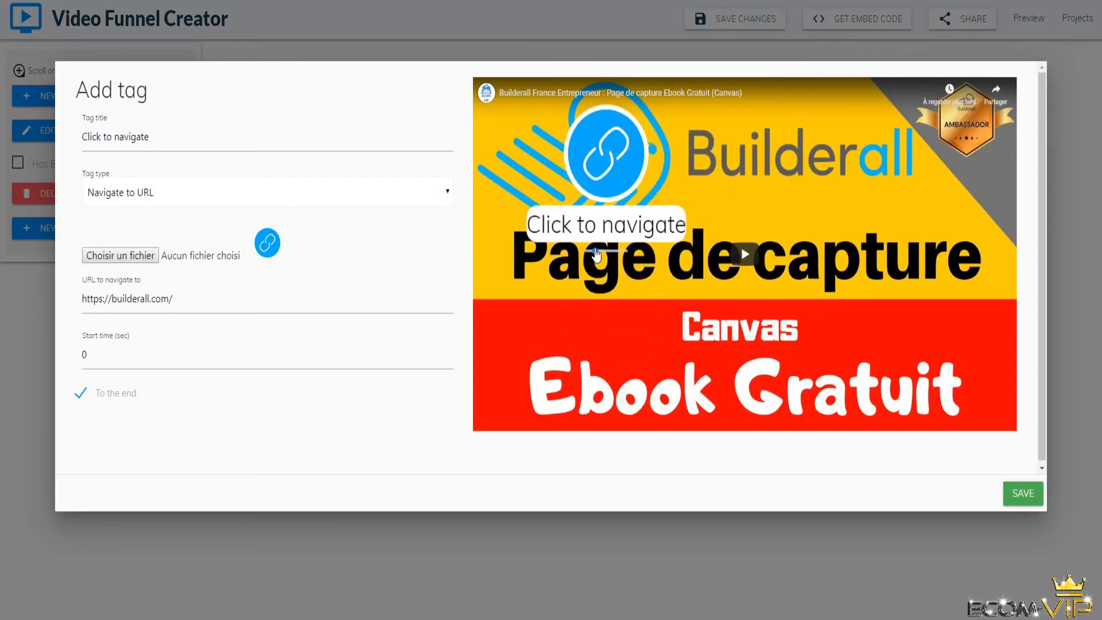
drag(593, 253, 591, 253)
mouse_move(564, 128)
mouse_down()
mouse_move(594, 181)
mouse_move(645, 220)
mouse_up()
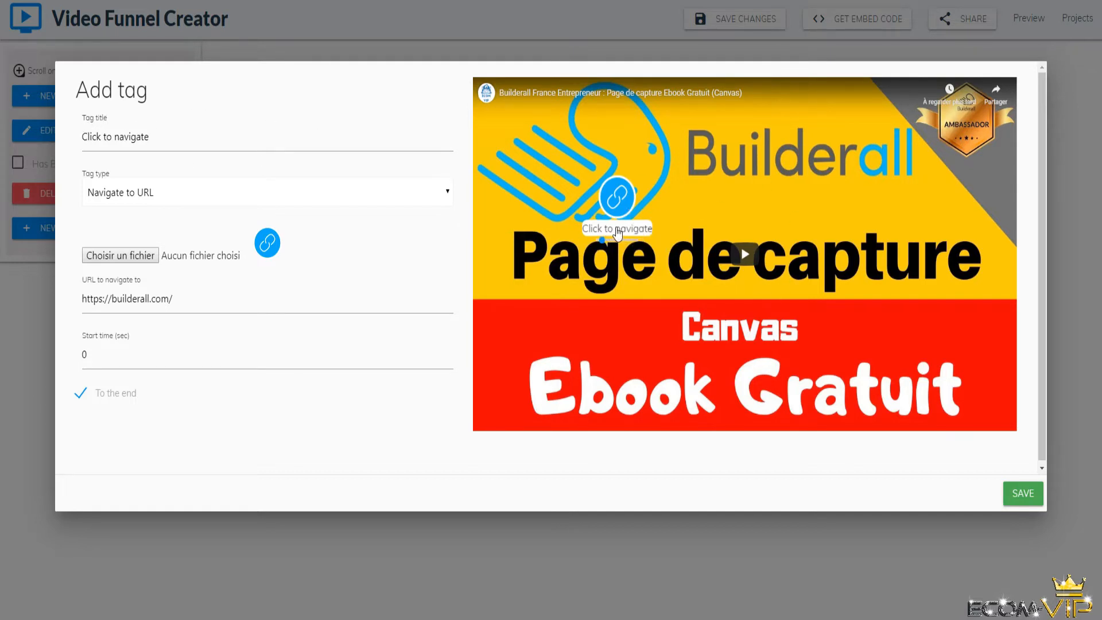
Step: Set the tag title to "Visitez la boutique"
drag(157, 139, 21, 137)
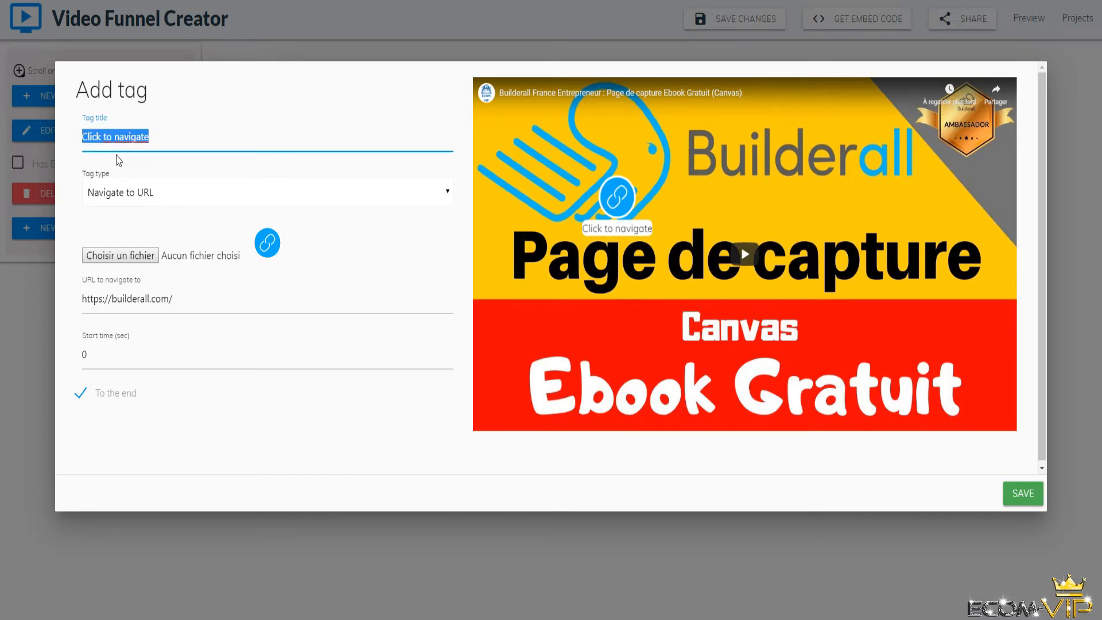
text(Visi)
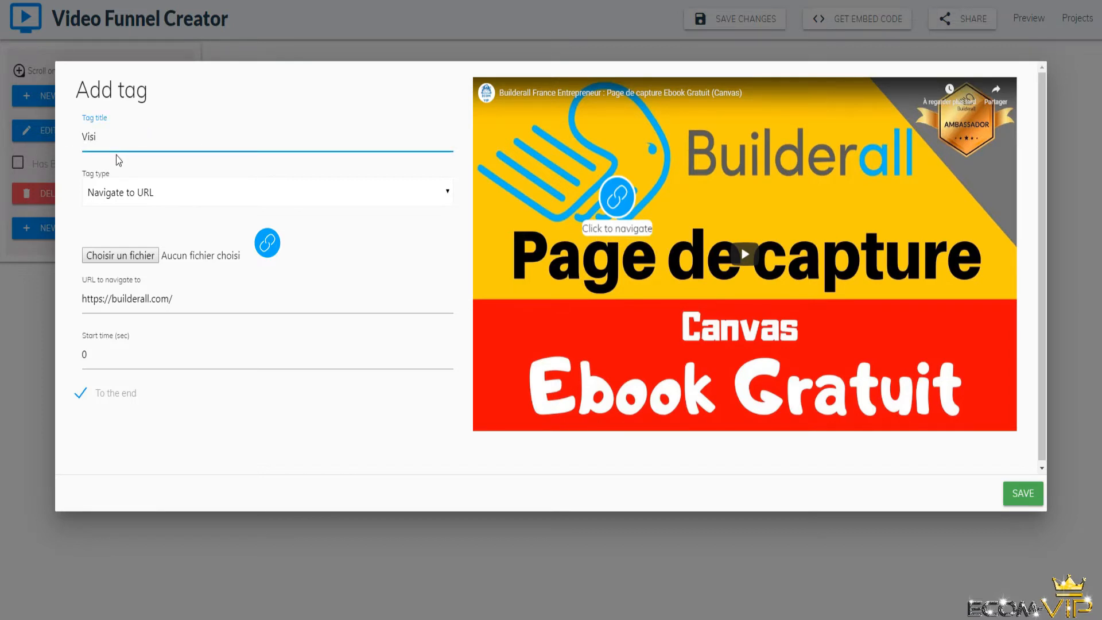
text(tez la boutique)
Step: Try the Call to Phone and Send Email types on the tag
click(443, 198)
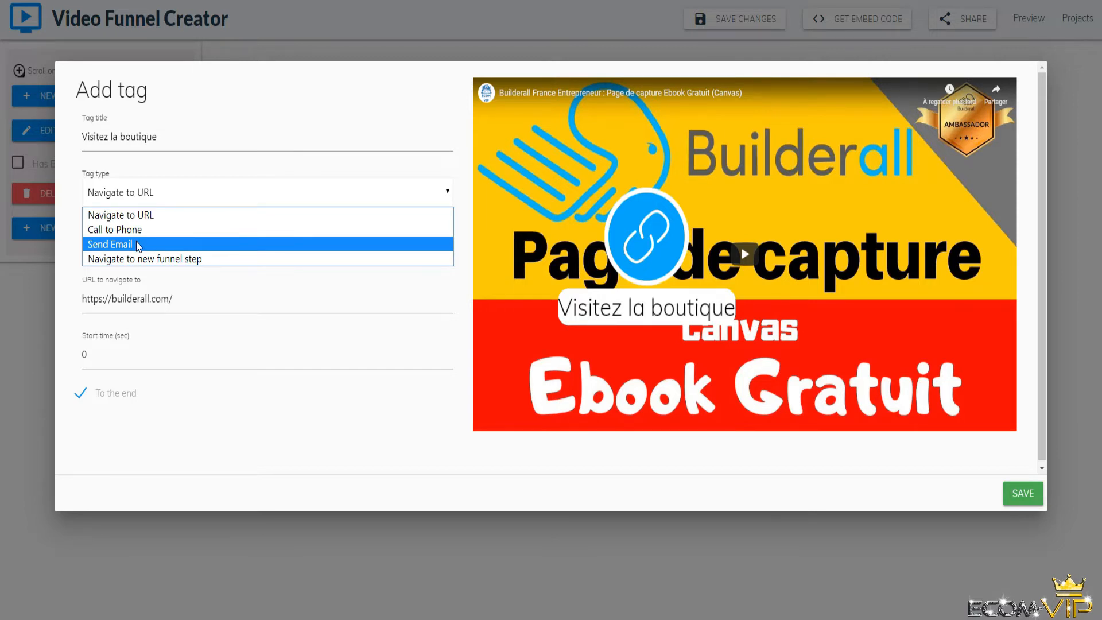
click(152, 232)
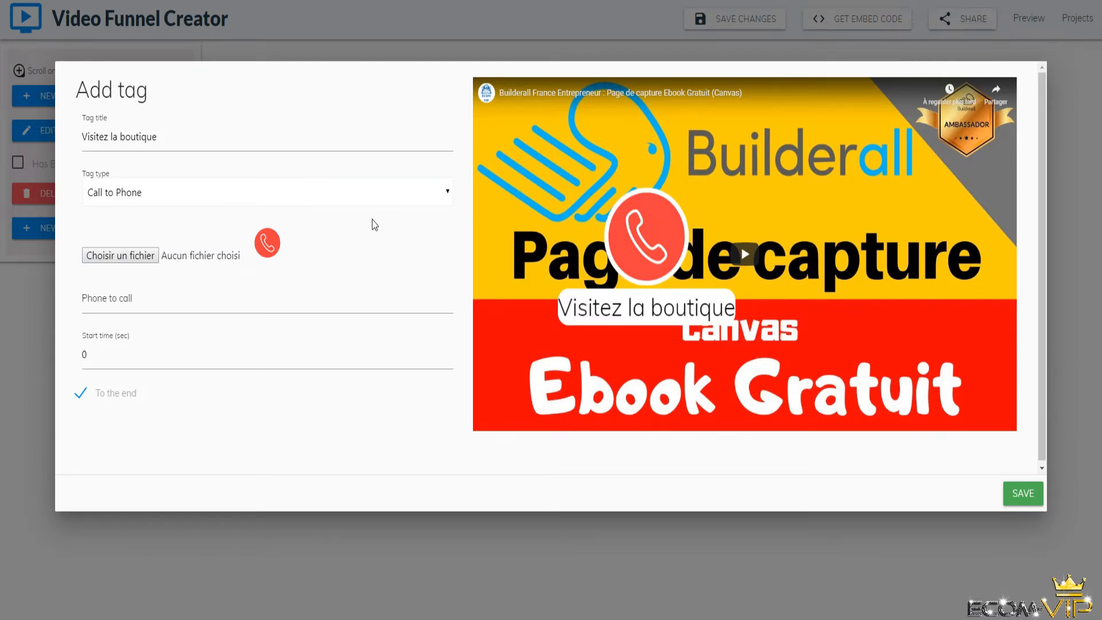
click(433, 199)
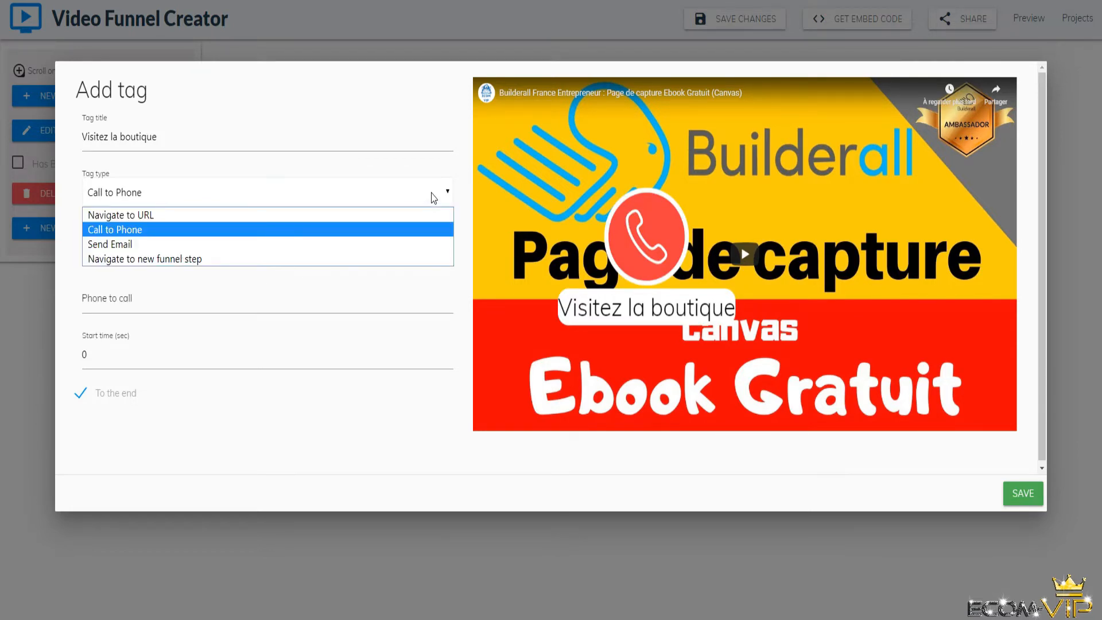
click(291, 244)
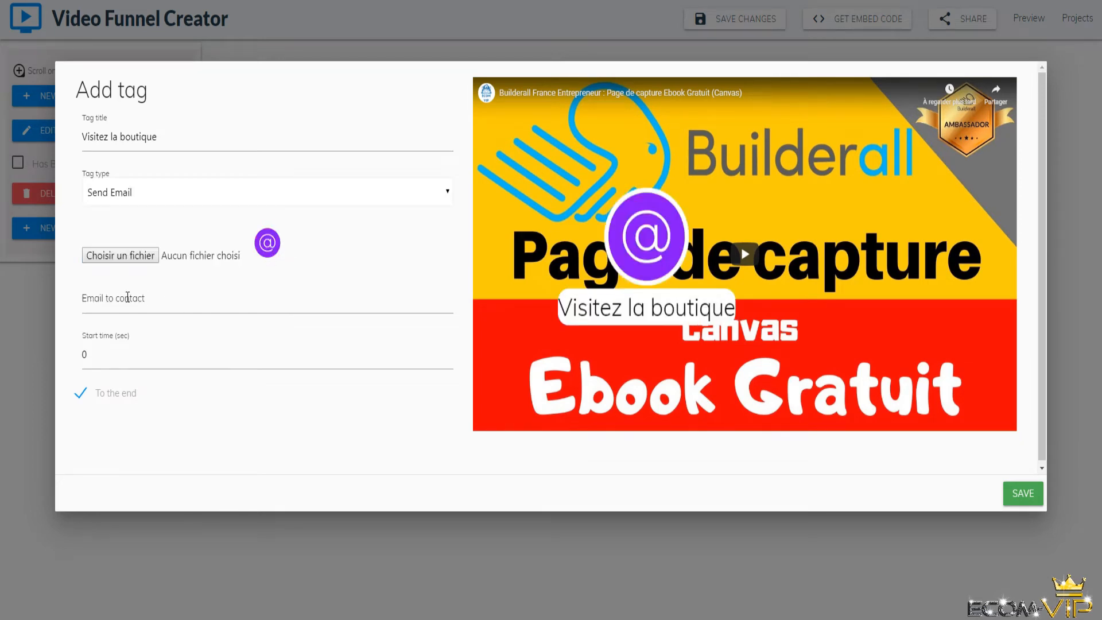
Step: Set the tag type to Navigate to new funnel step and title it "Passez à la vidéo suivante"
click(411, 193)
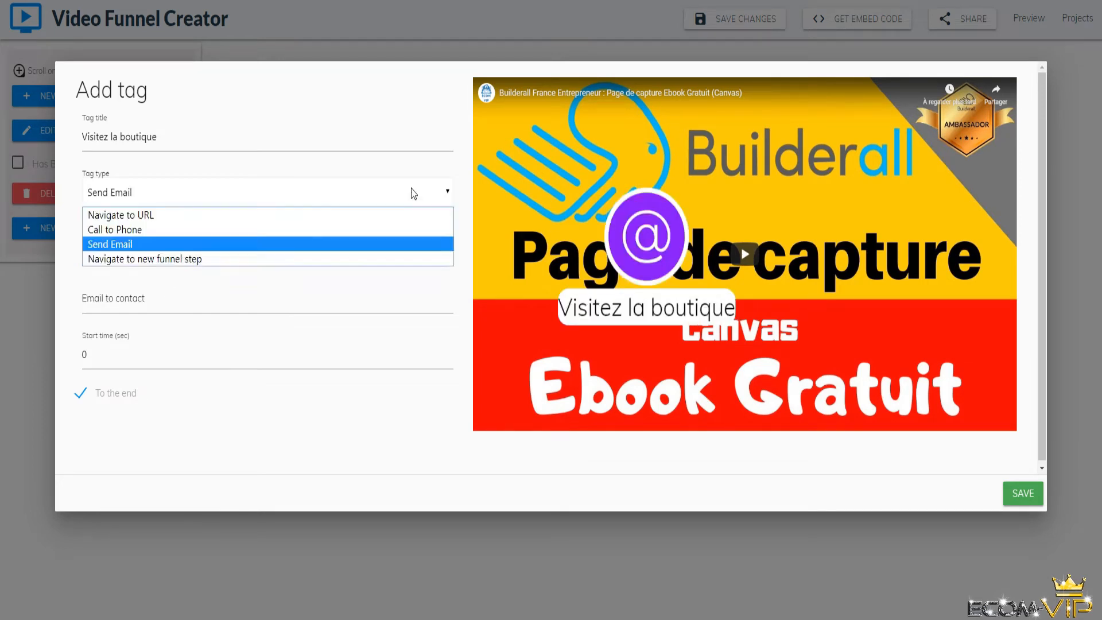
click(229, 259)
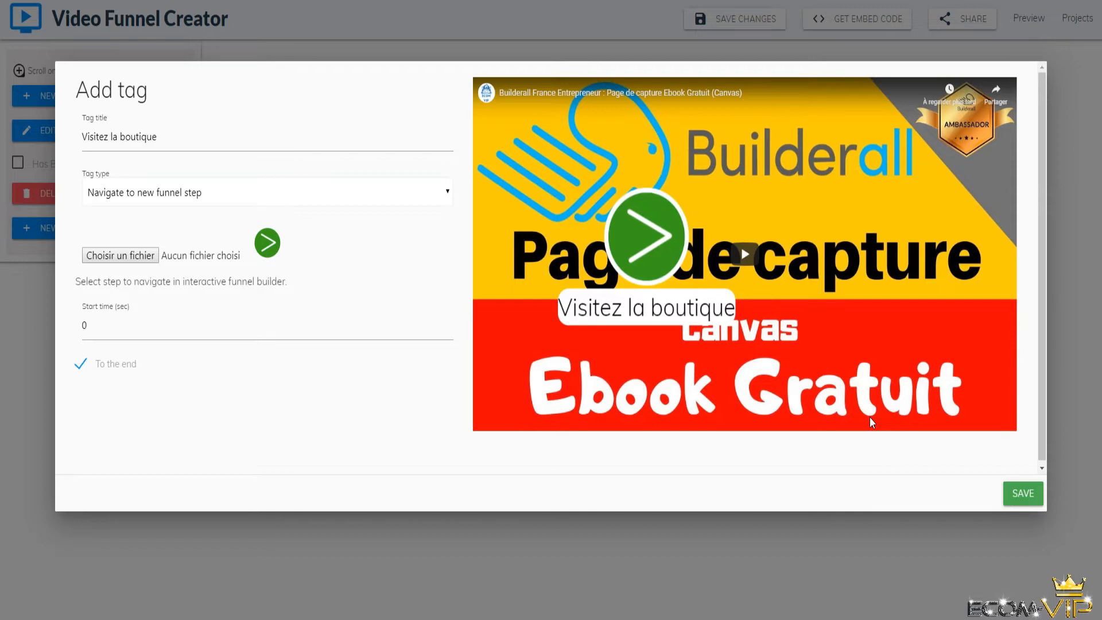
mouse_move(641, 303)
drag(164, 138, 67, 140)
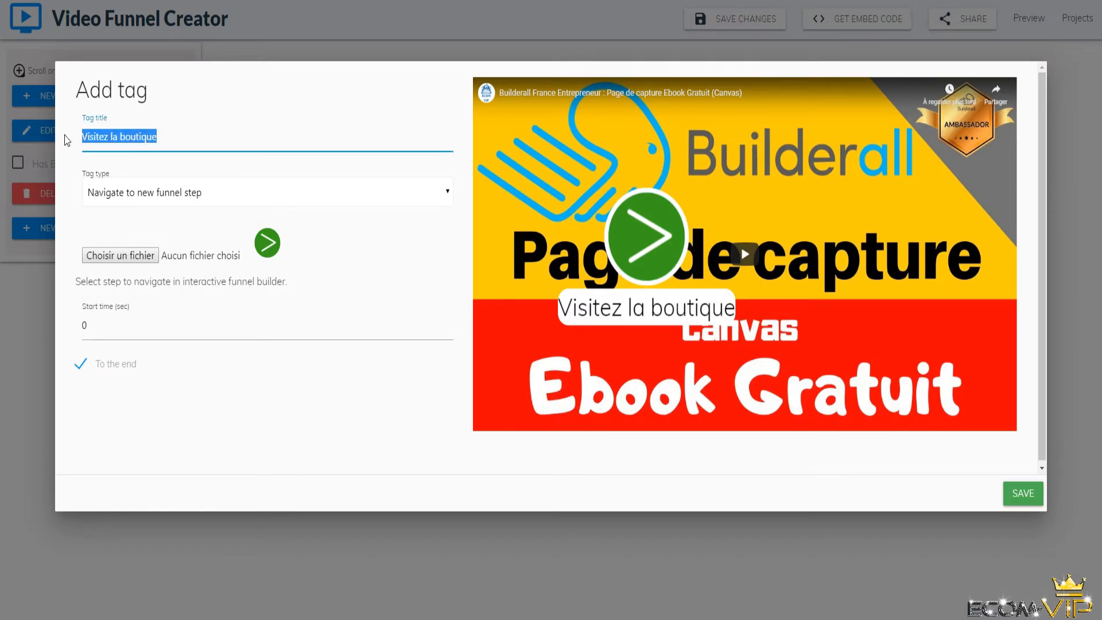
text(Passez à la vidéo)
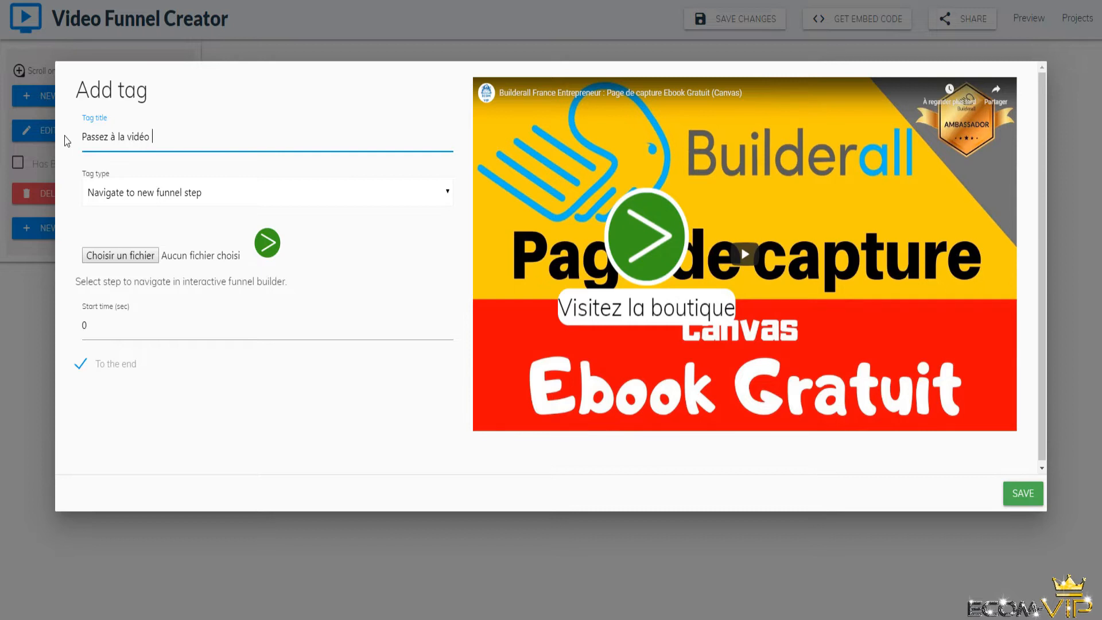
text(e)
click(389, 269)
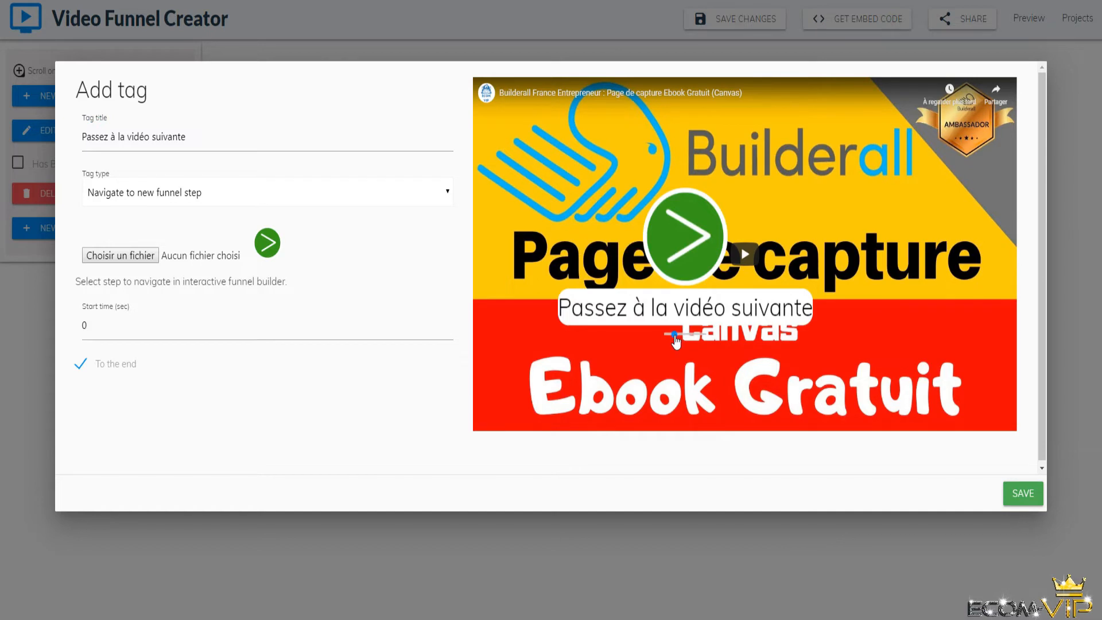
Step: Shrink the tag and move it to the lower-right corner of the video preview
drag(672, 335, 670, 337)
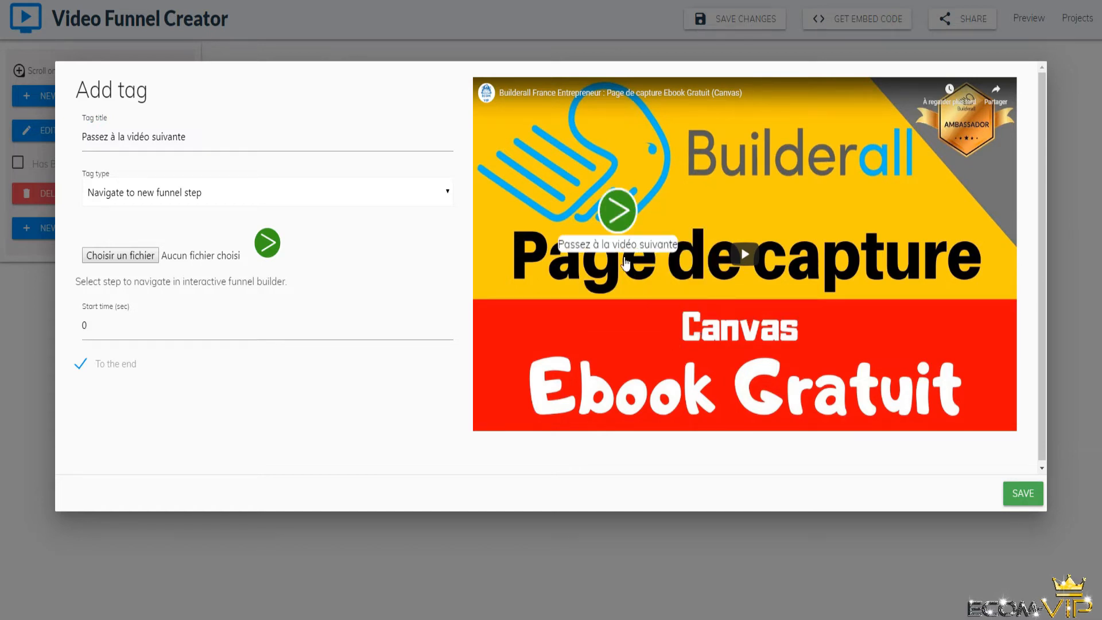
drag(661, 262, 1055, 456)
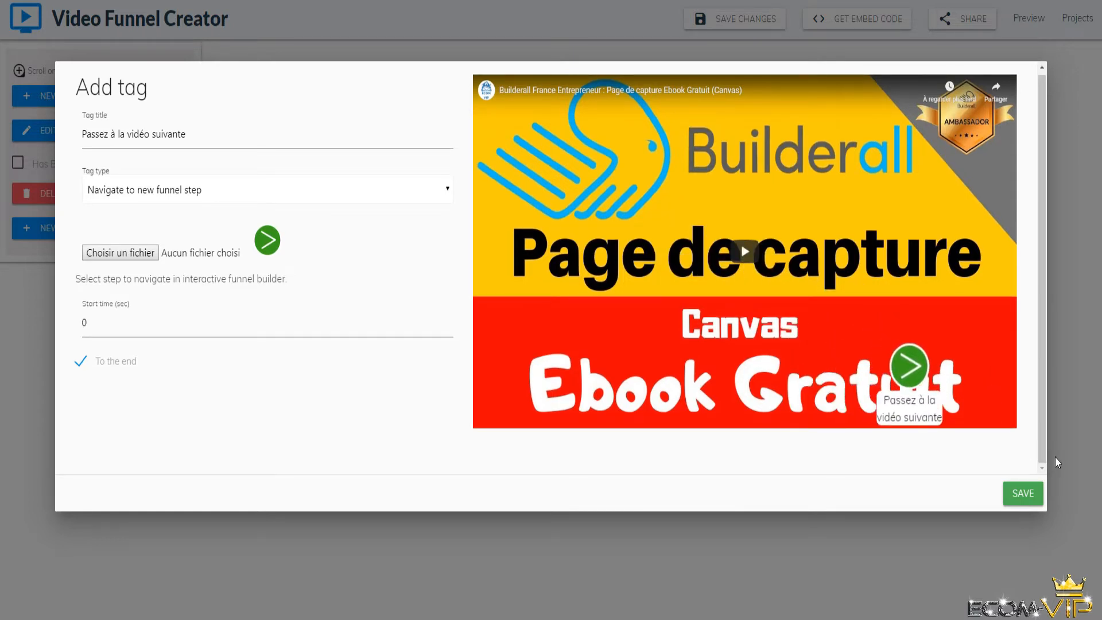
mouse_move(918, 375)
Step: Set the tag's start time to 5 seconds
click(448, 318)
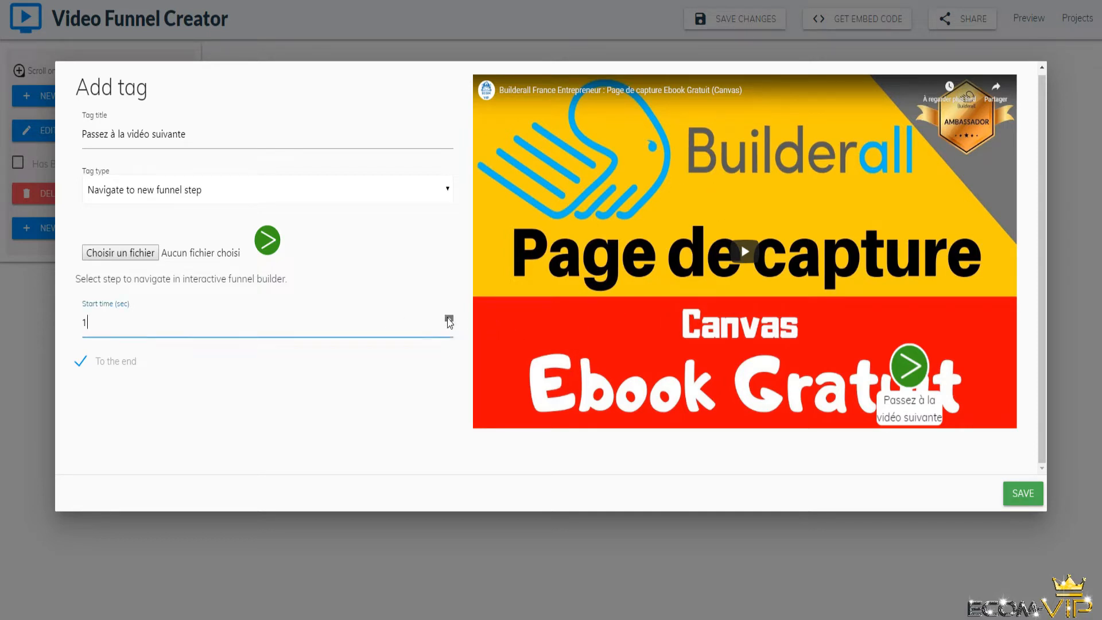
click(449, 319)
click(448, 319)
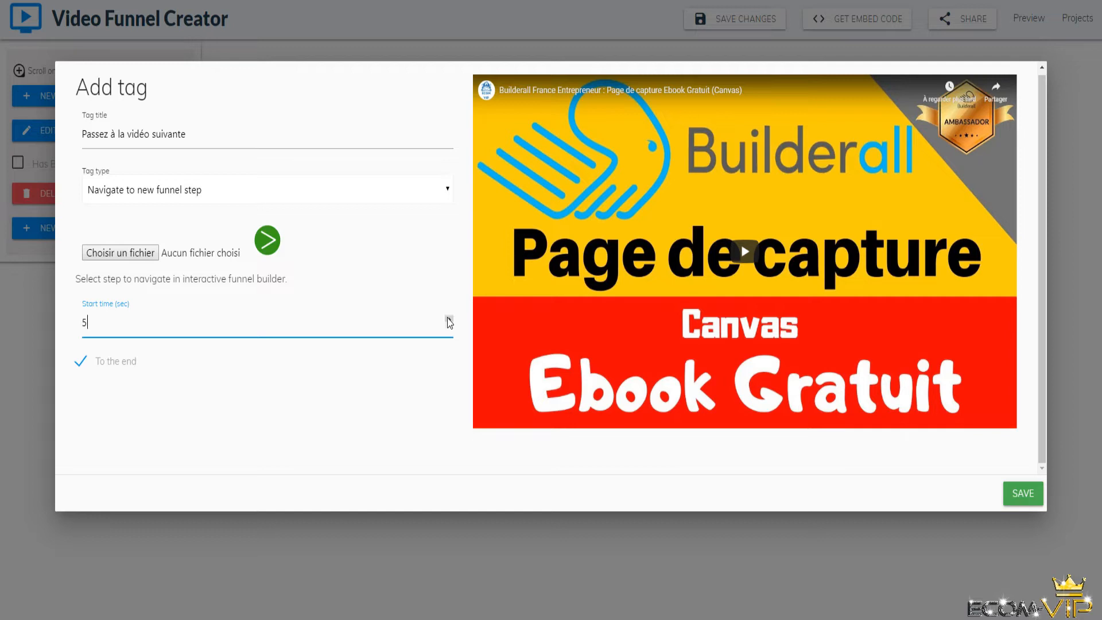
Step: Check the tag's duration option, keep the tag set to show to the end, and save it
click(81, 362)
click(81, 363)
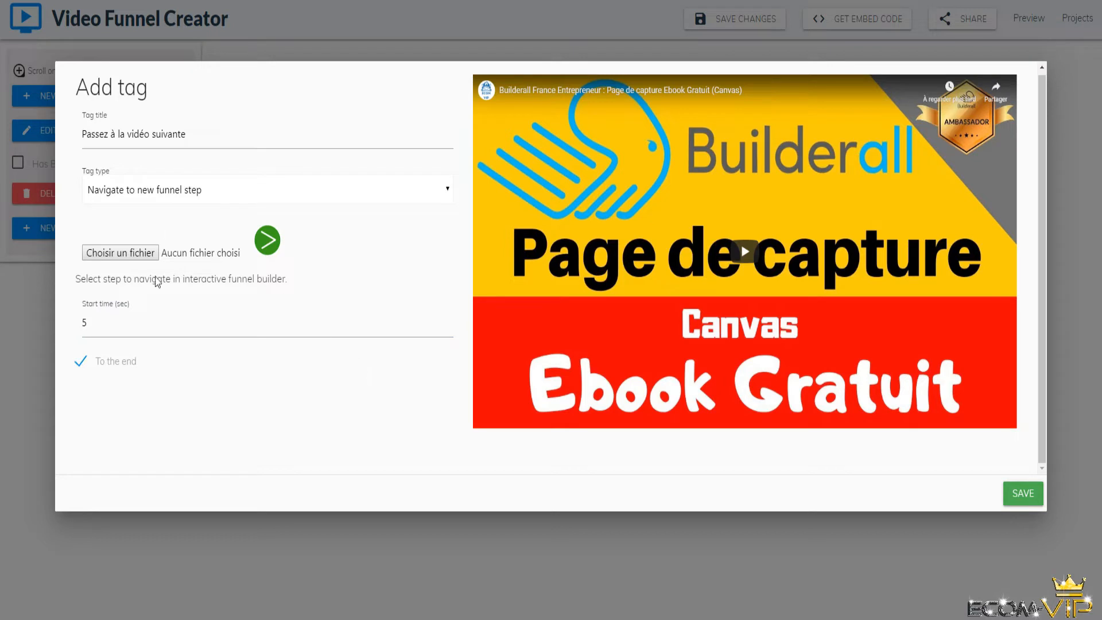
click(80, 360)
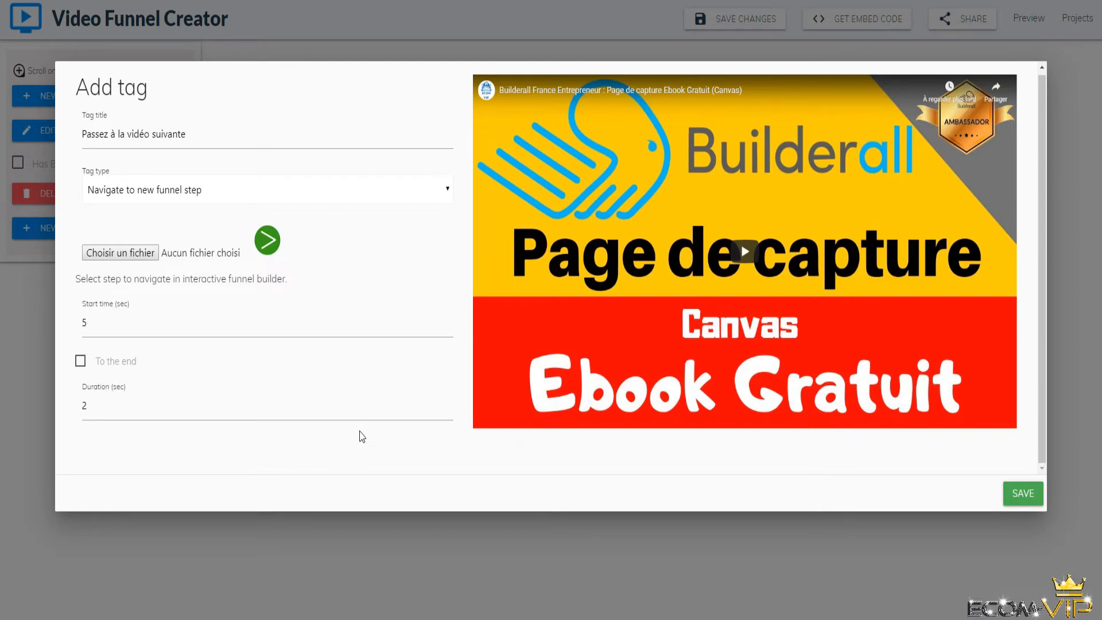
click(80, 361)
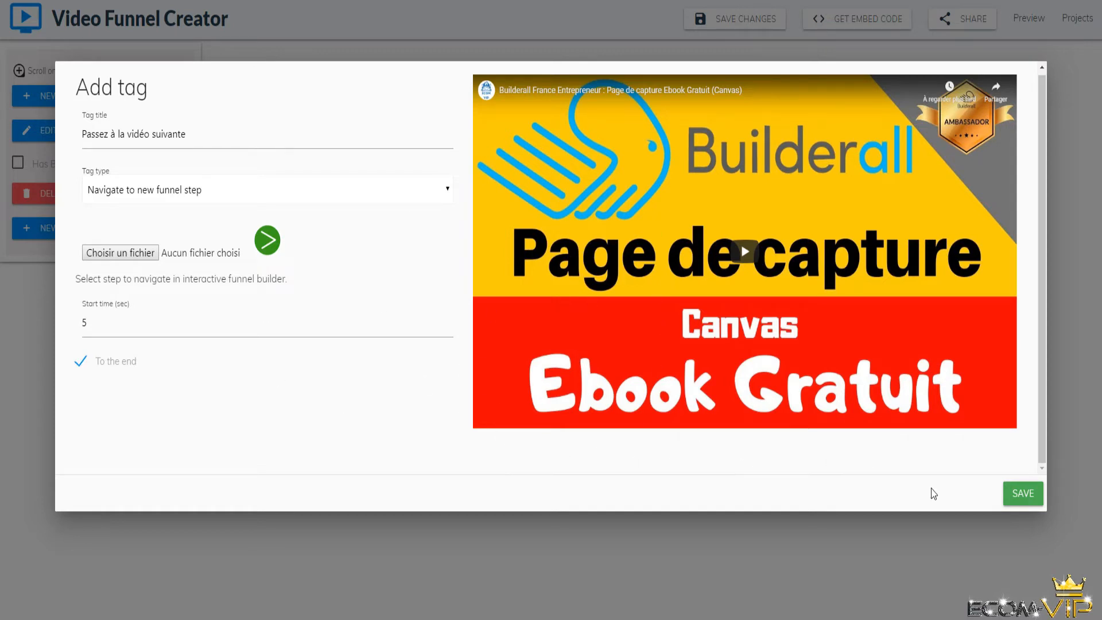
click(1022, 493)
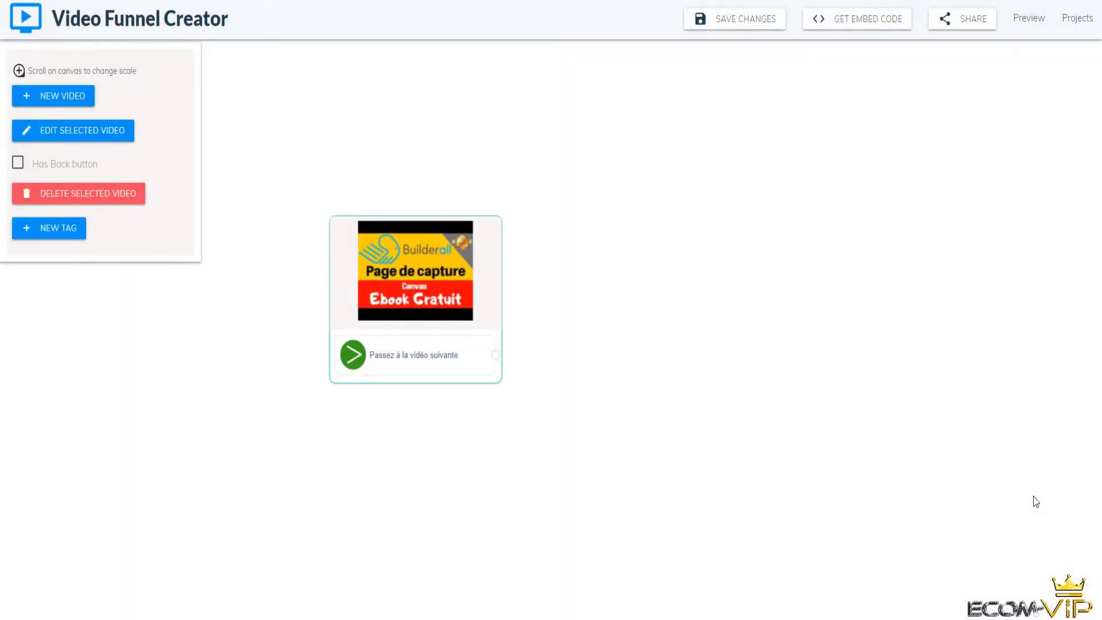
Step: Move the video card with its tag closer to the middle of the canvas
drag(441, 284, 545, 293)
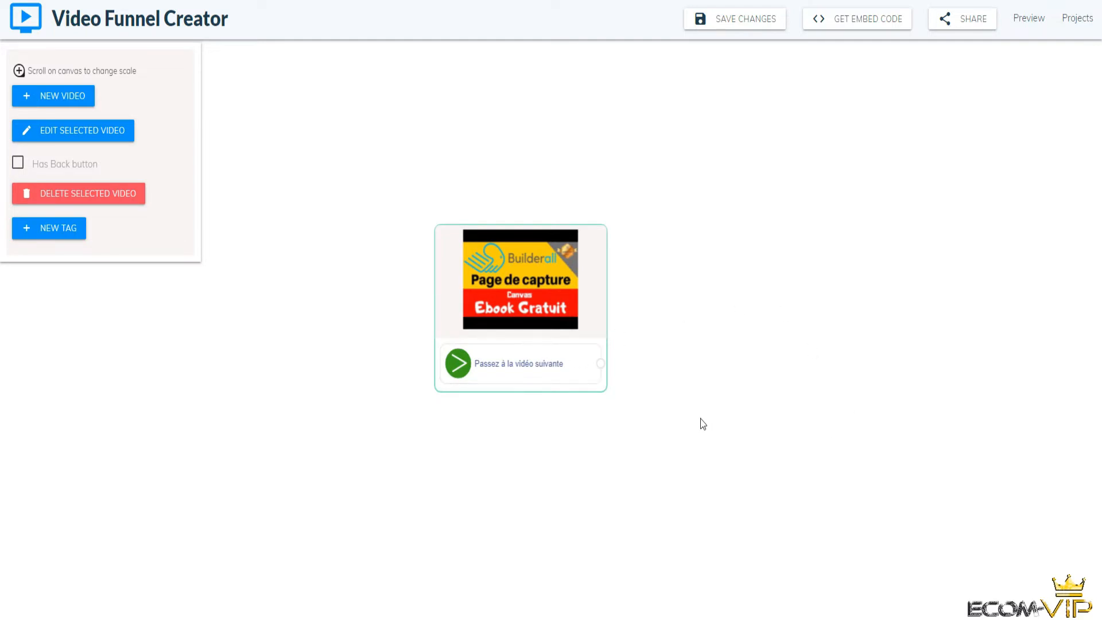
scroll(697, 351, up, 1)
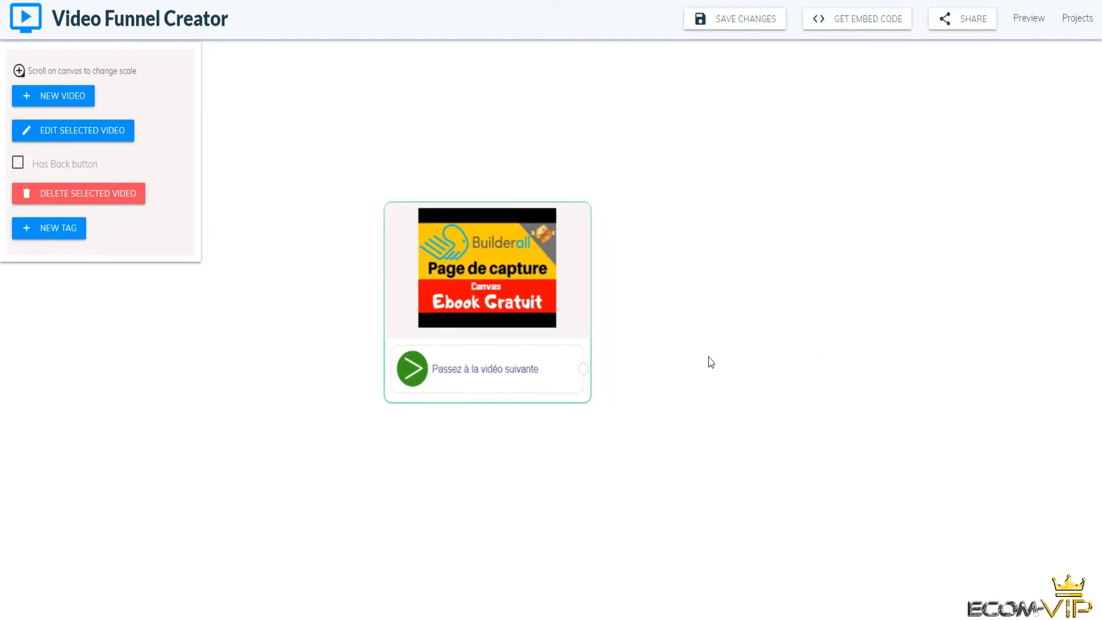
scroll(708, 362, down, 1)
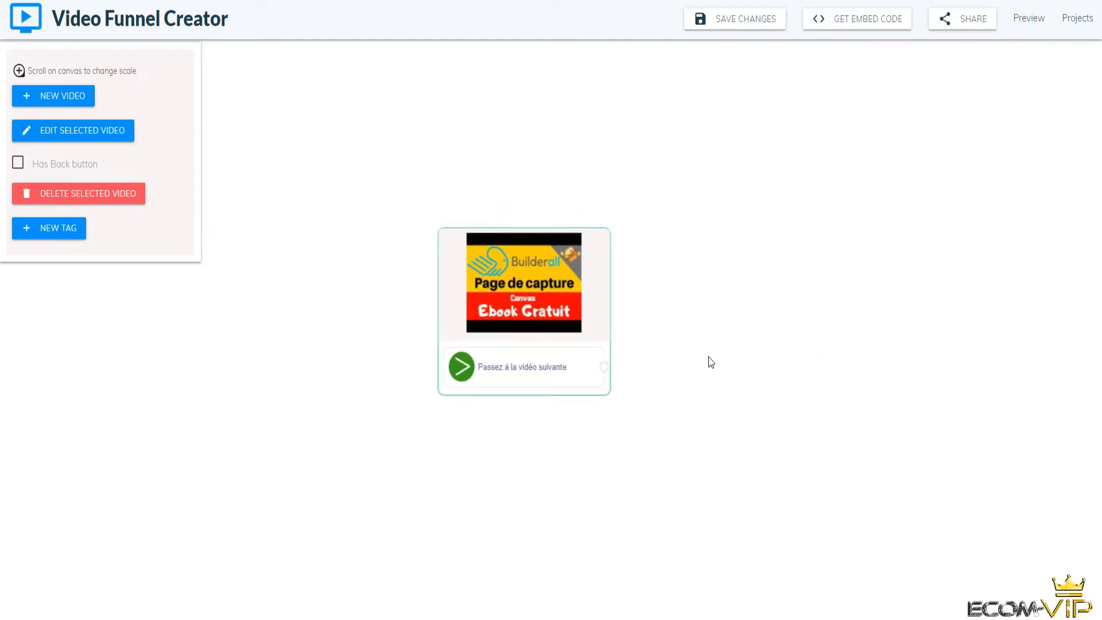
click(60, 96)
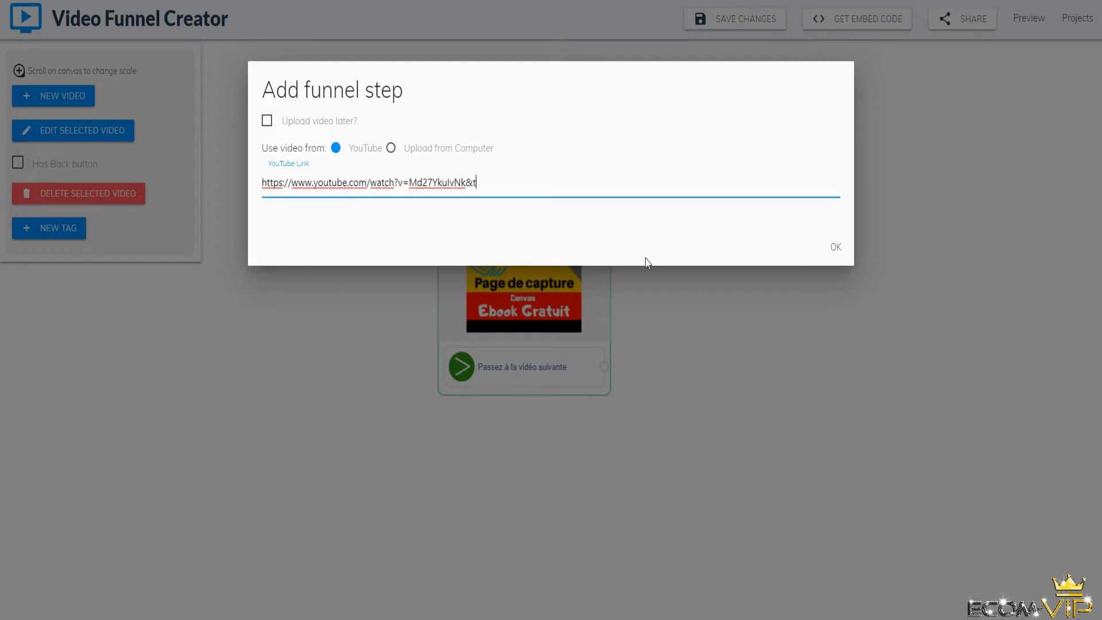
click(834, 251)
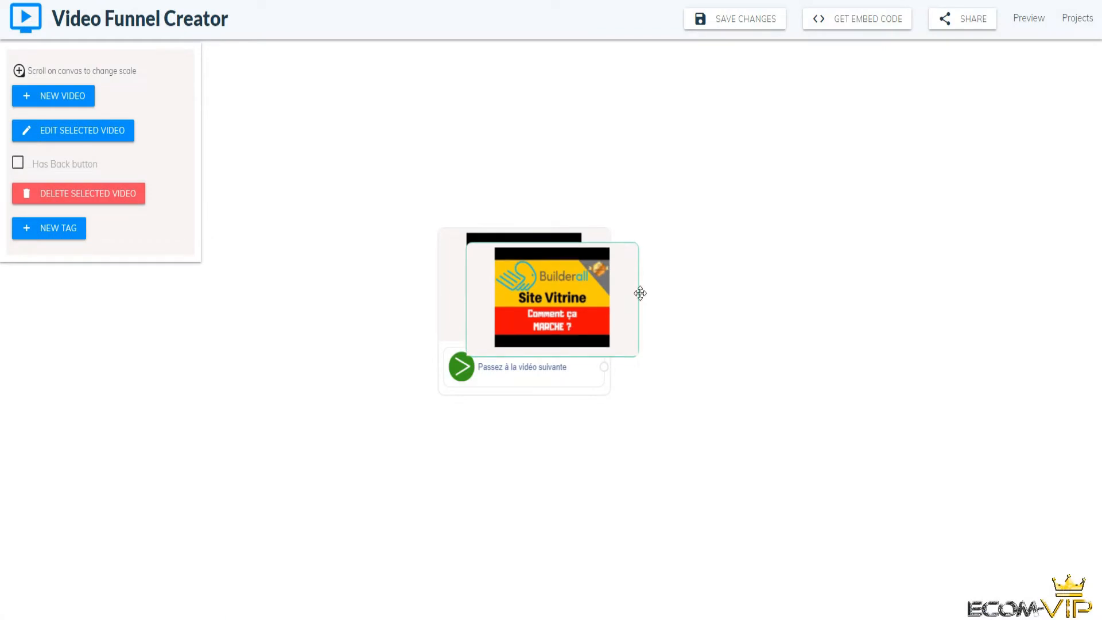
drag(640, 293, 858, 288)
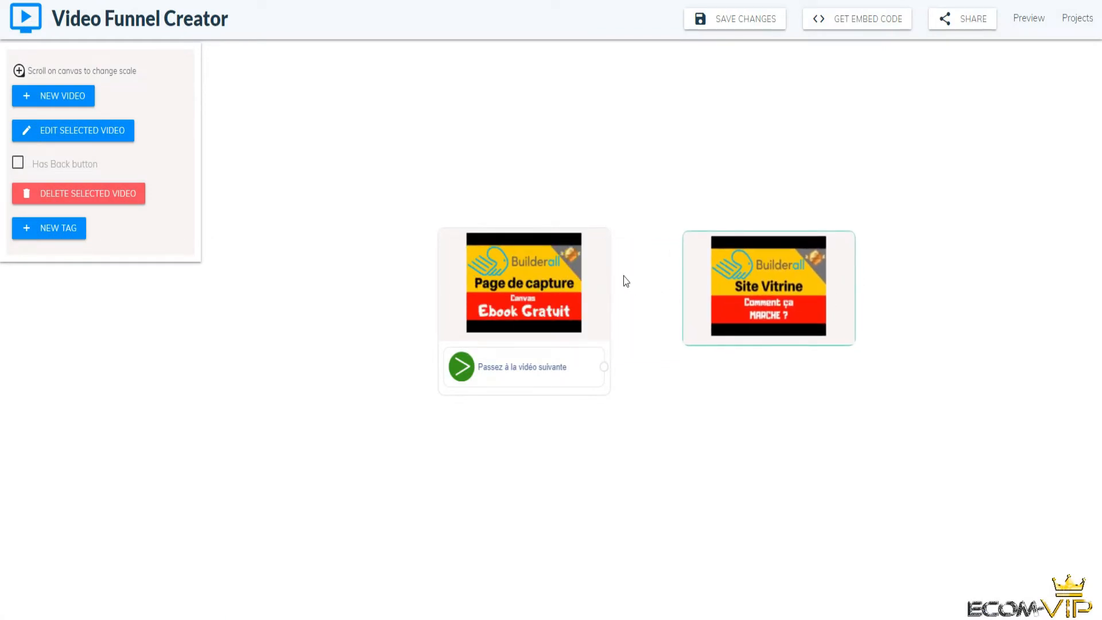
drag(599, 275, 513, 280)
drag(832, 288, 780, 287)
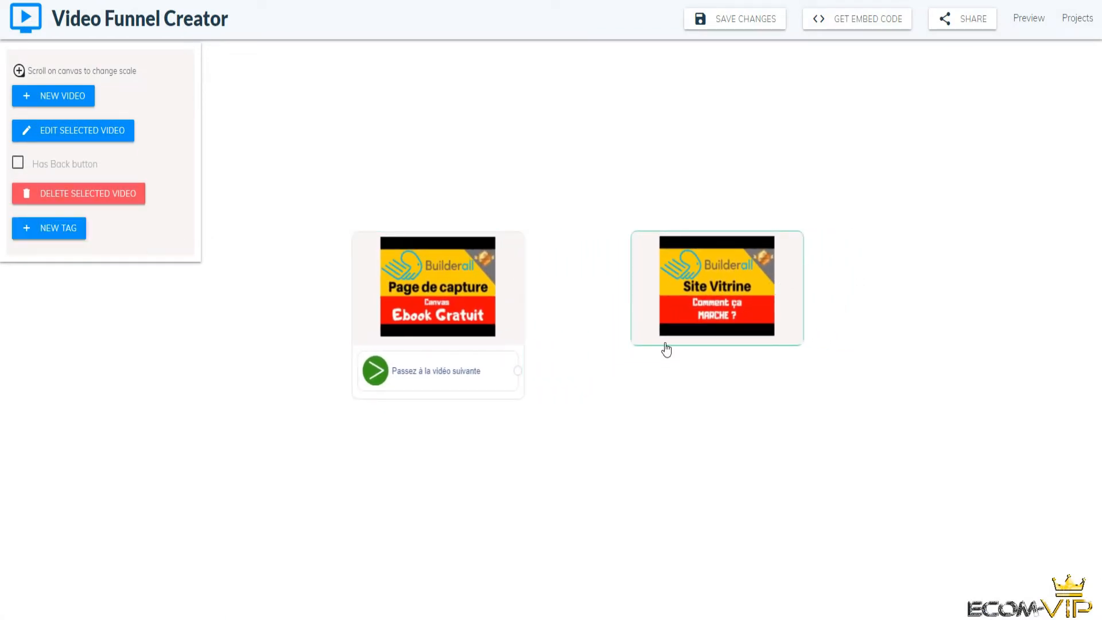
Step: Connect the first video's tag to the Site Vitrine video and move that card slightly closer to the first
click(519, 373)
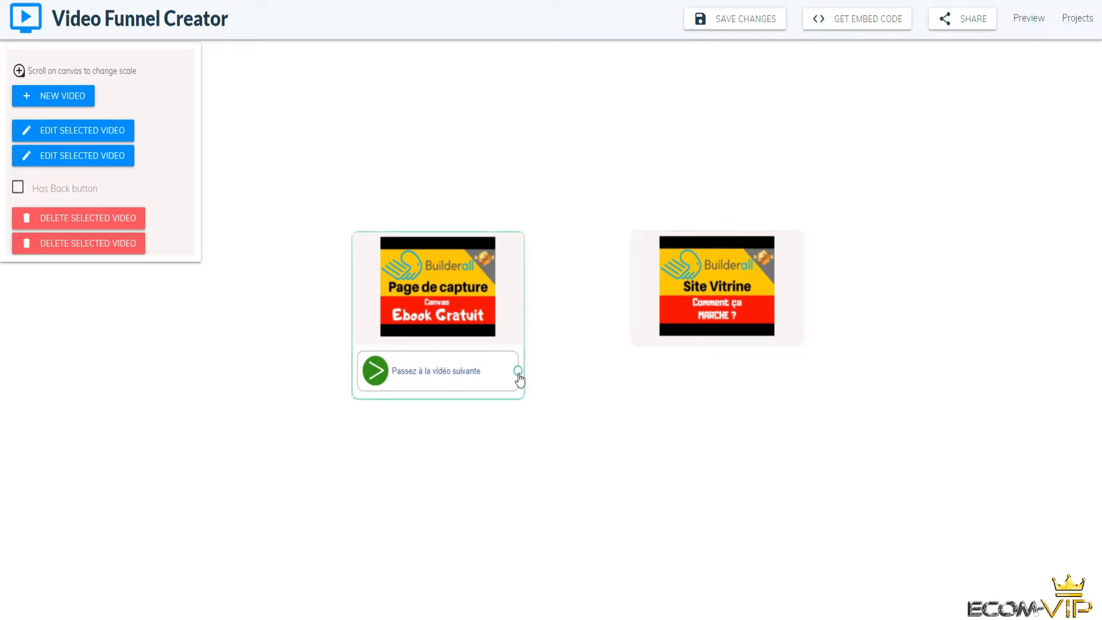
drag(524, 374, 643, 247)
drag(789, 302, 747, 294)
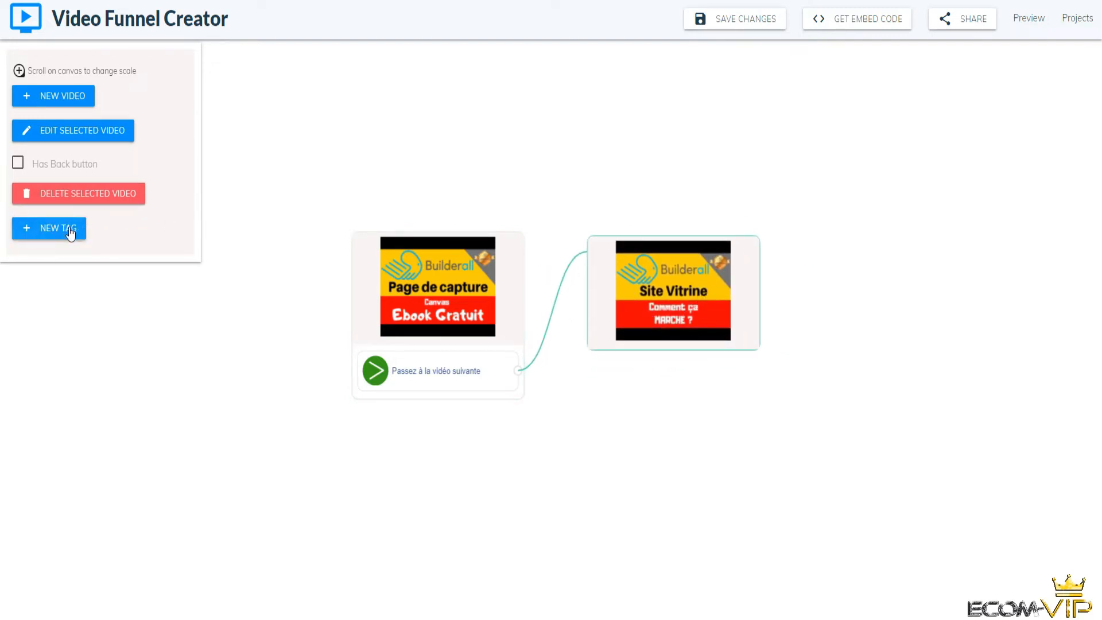
Step: Enable the back button on the Site Vitrine video and add a "Passez à la vidéo suivante" tag of type Navigate to new funnel step
click(17, 163)
click(68, 233)
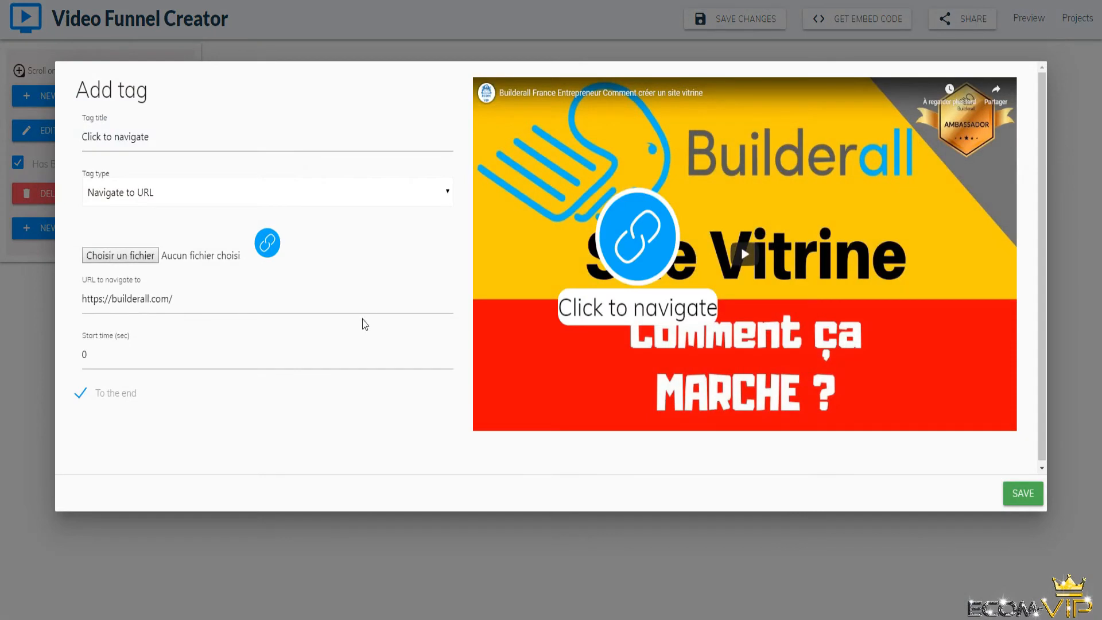
click(432, 195)
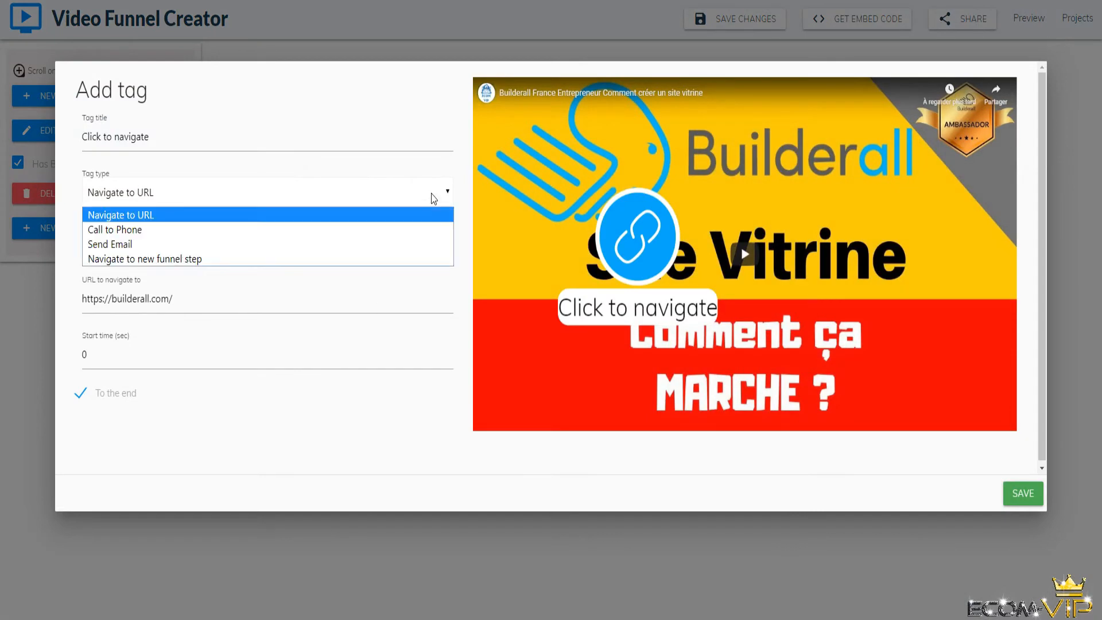
click(258, 259)
drag(625, 245, 776, 317)
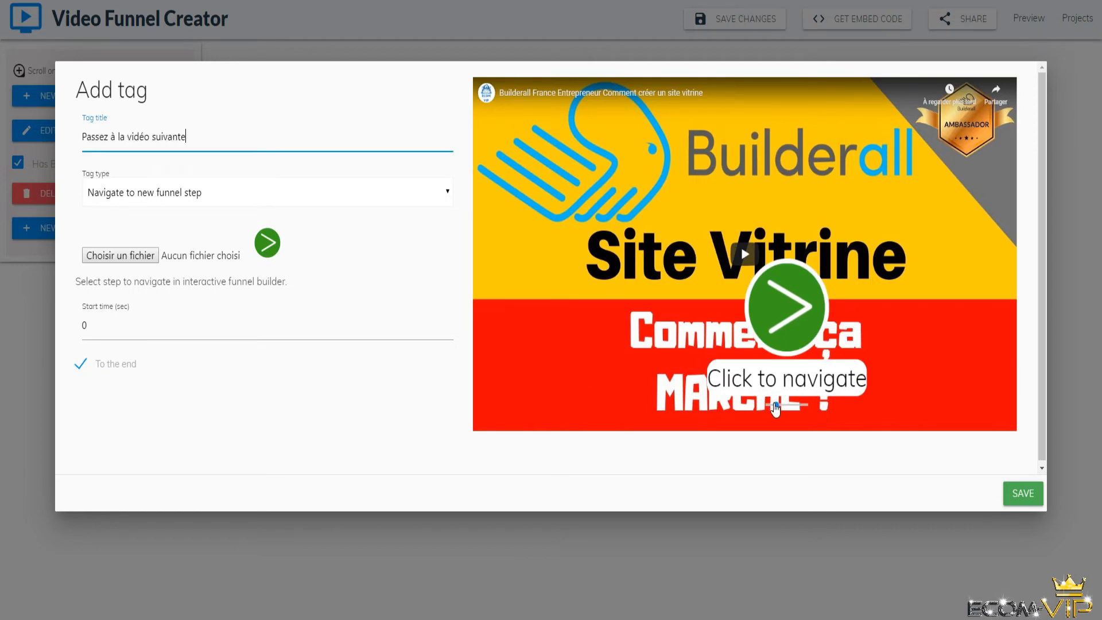
Step: Shrink the new tag and place it in the lower-right corner of the Site Vitrine video preview
click(775, 408)
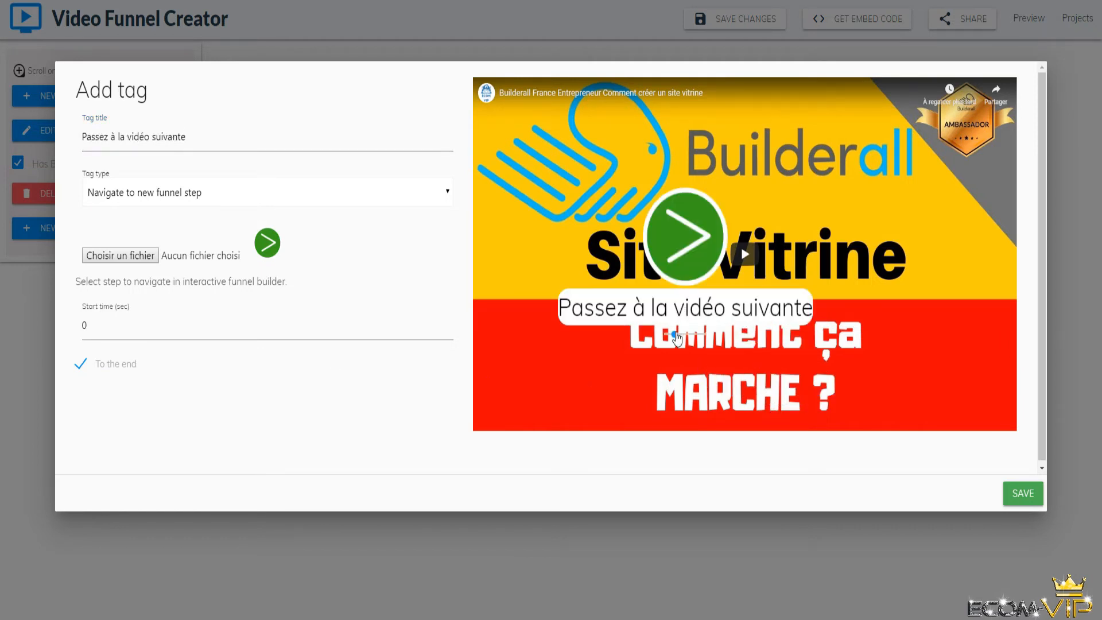
drag(675, 334, 668, 336)
drag(604, 230, 862, 371)
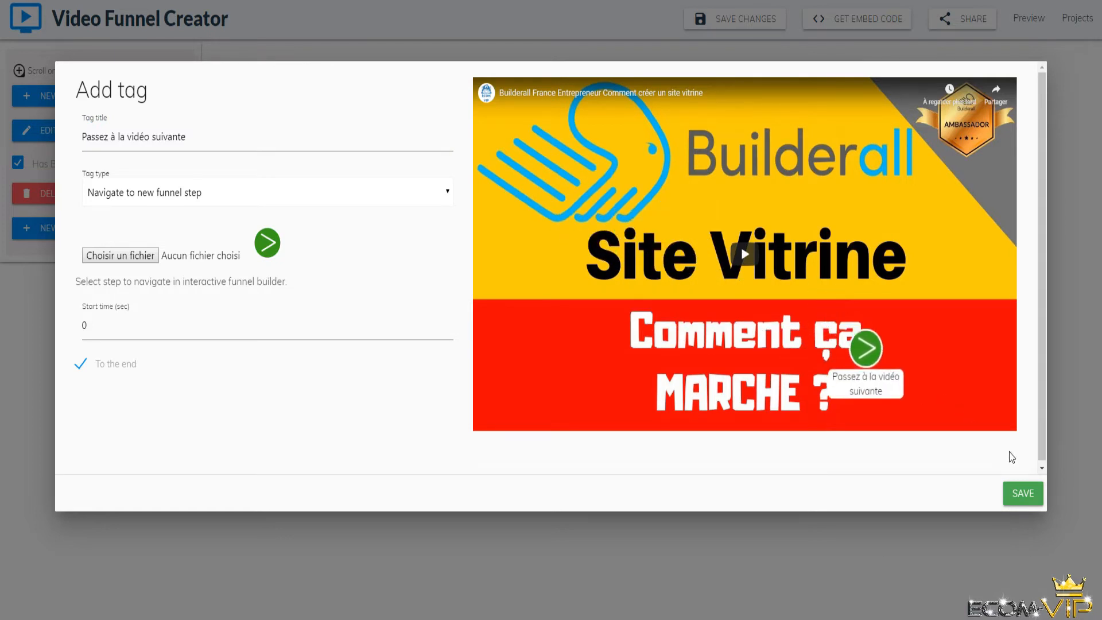
drag(1012, 457, 1100, 473)
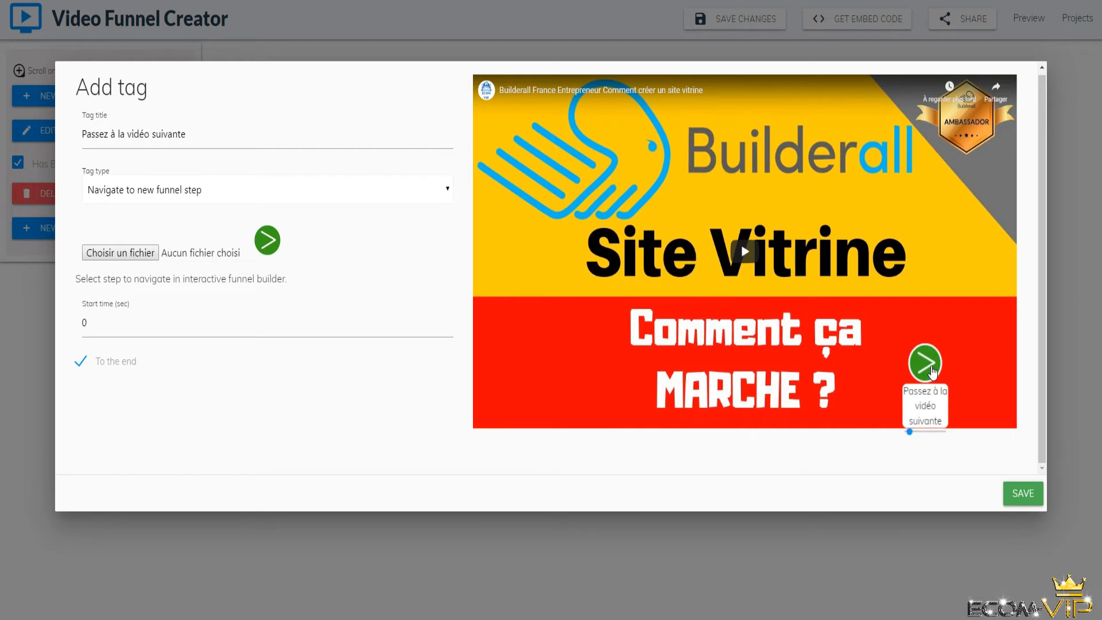
Step: Set the Site Vitrine tag's start time to 5 seconds and save the tag
mouse_move(928, 387)
click(449, 319)
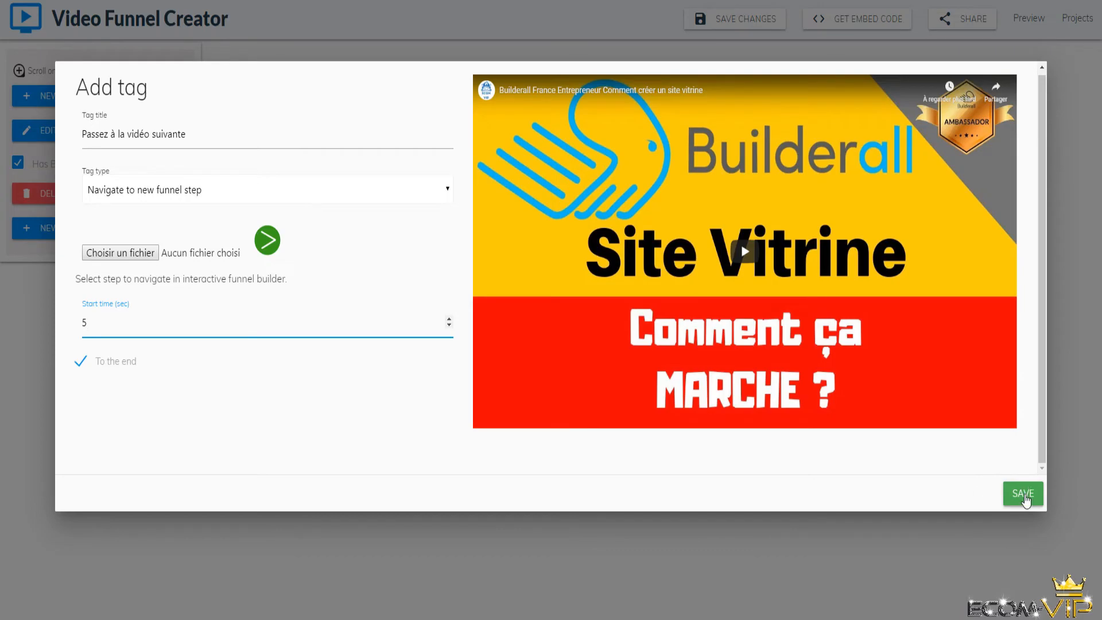
click(1023, 493)
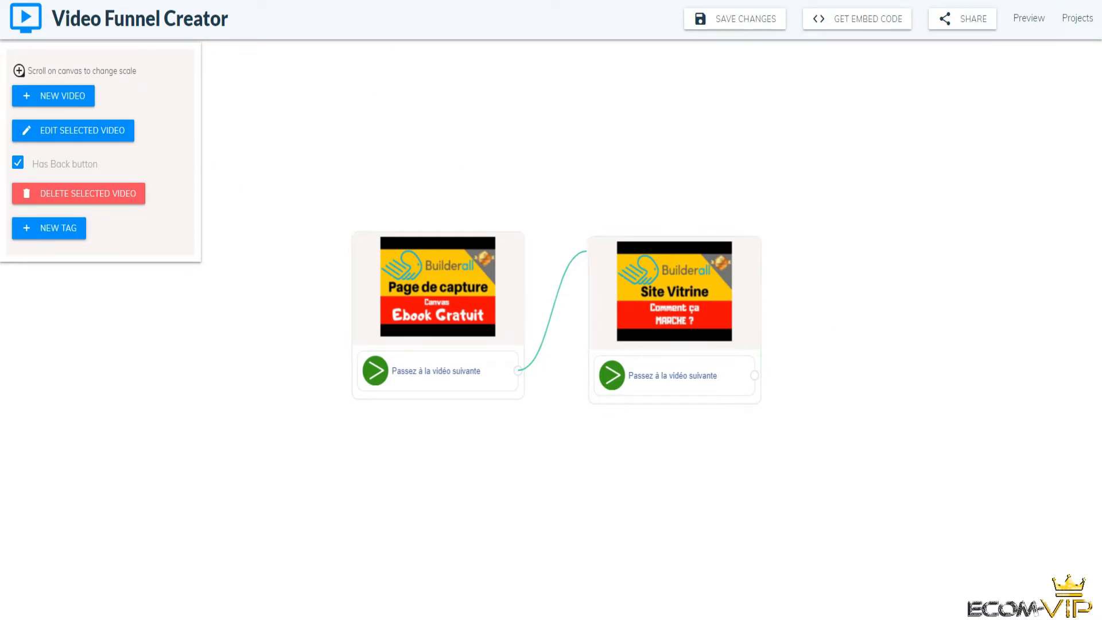
click(49, 97)
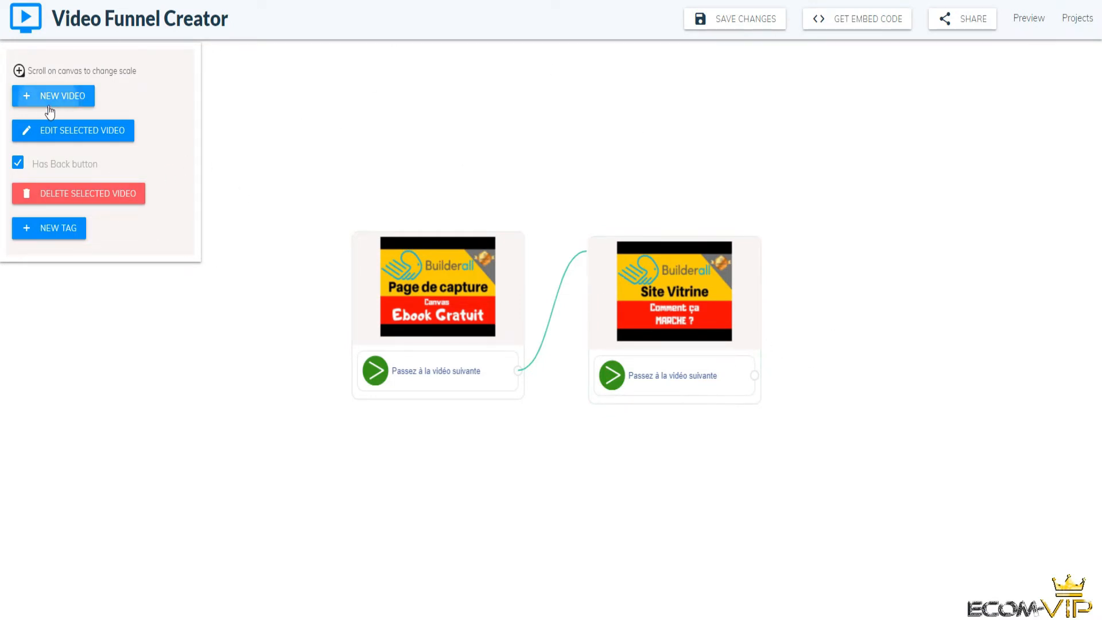
text(https://www.youtube.com/watch?v=2OW10wzC7bg&t)
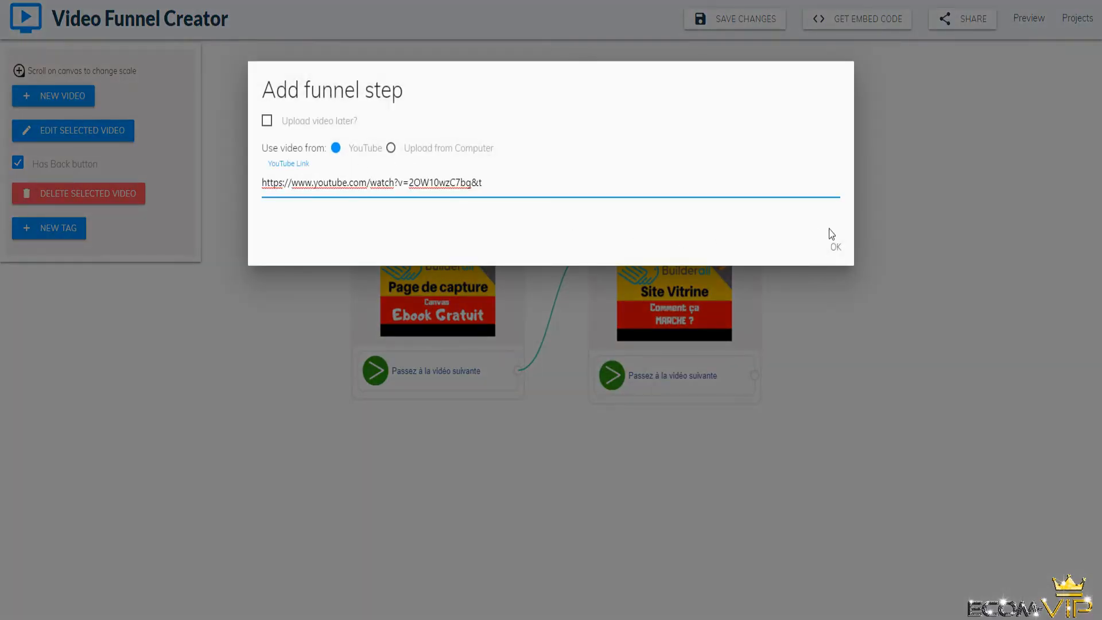
click(835, 248)
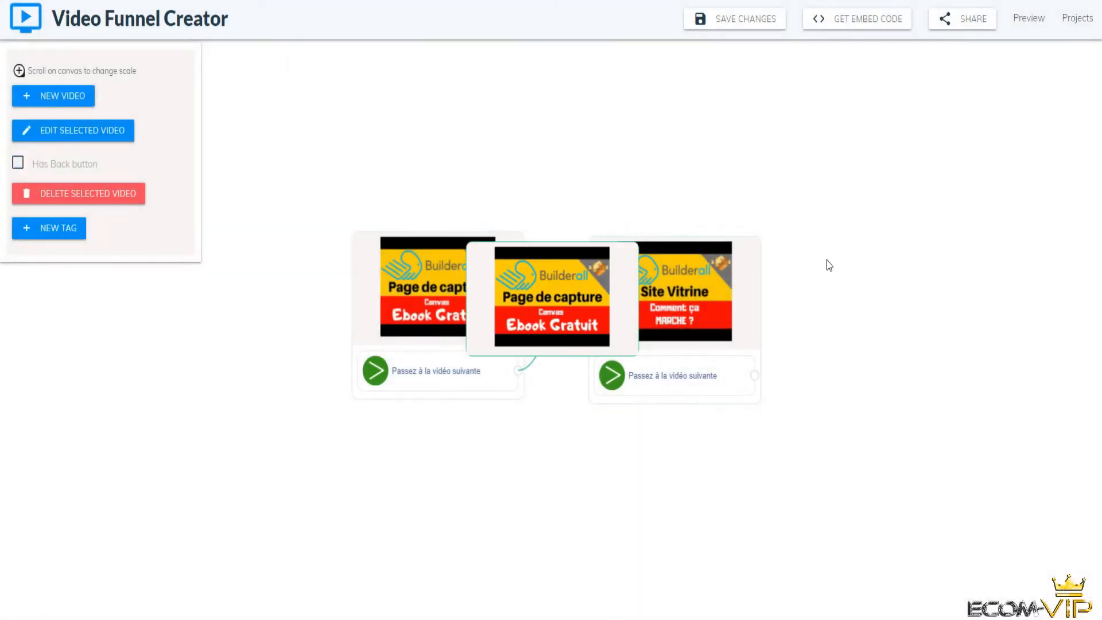
drag(897, 321, 925, 292)
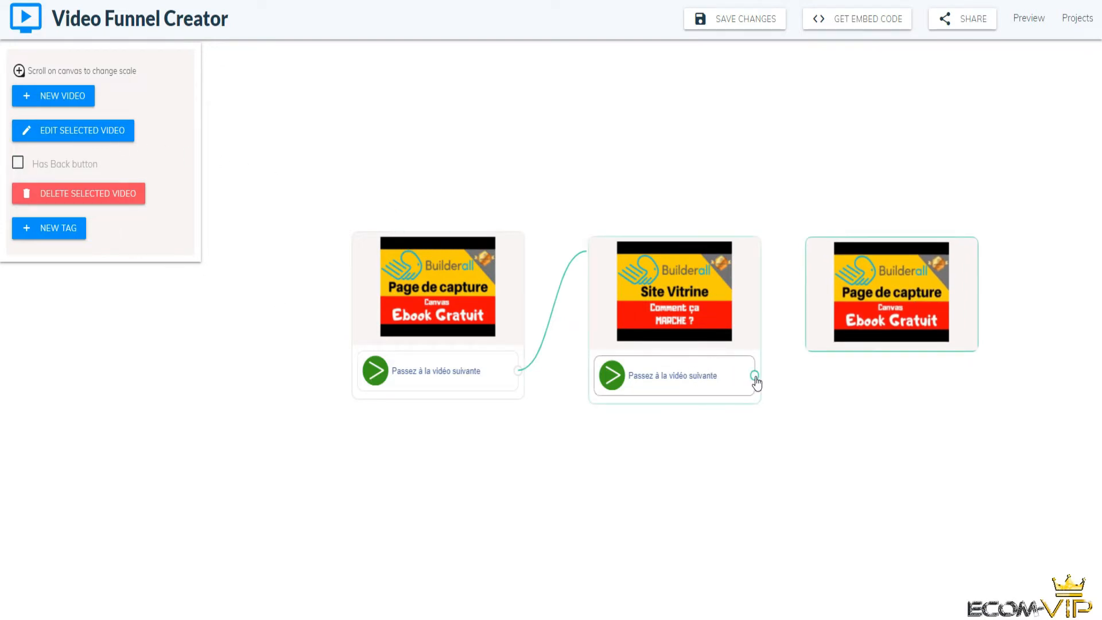
drag(754, 376, 817, 310)
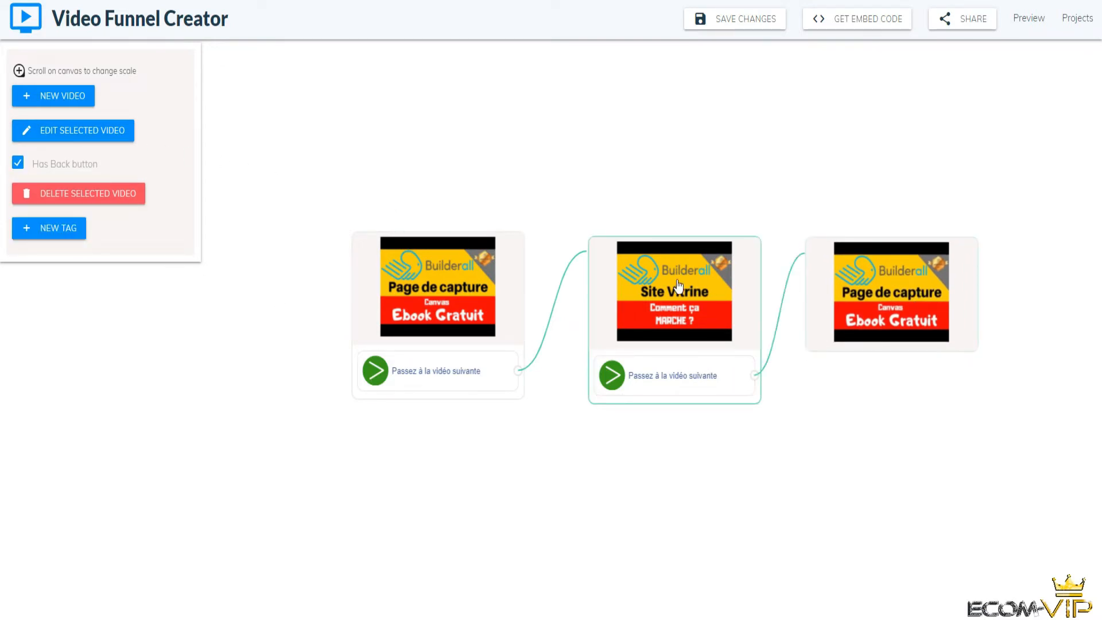
Step: Enable the back button on the third video and start a Navigate to URL tag, placing it near the middle of the preview
click(930, 291)
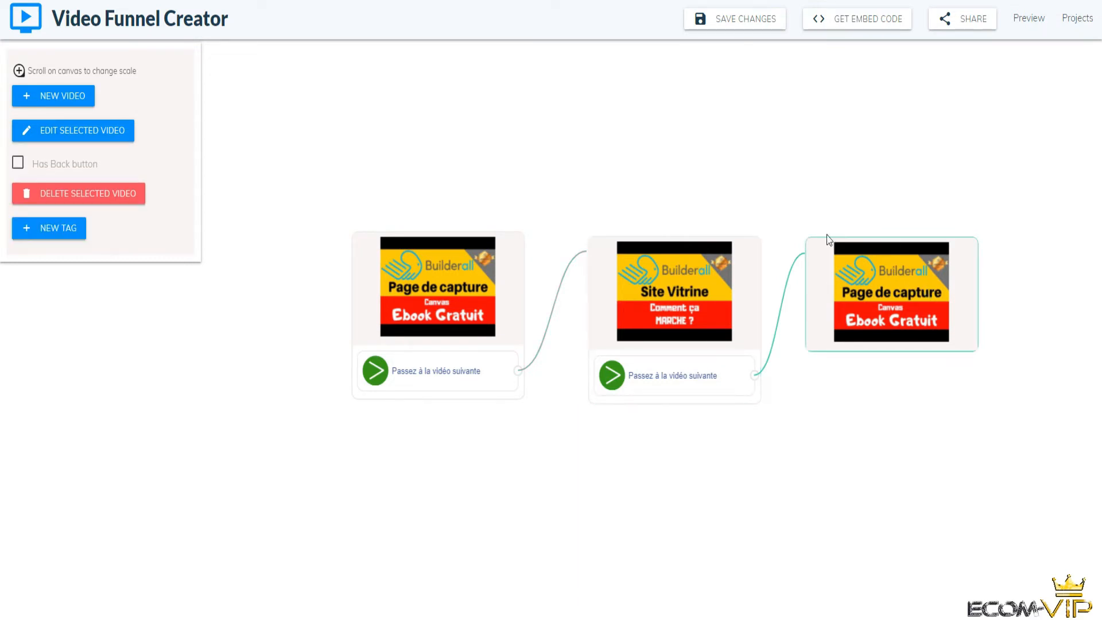
click(18, 163)
click(80, 240)
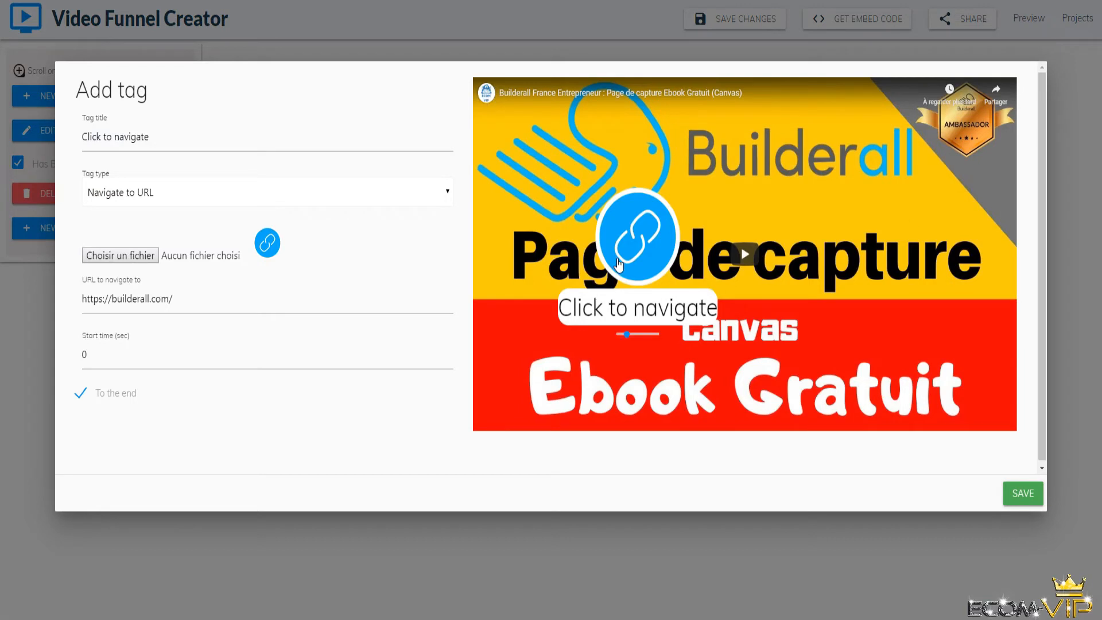
drag(686, 300, 793, 306)
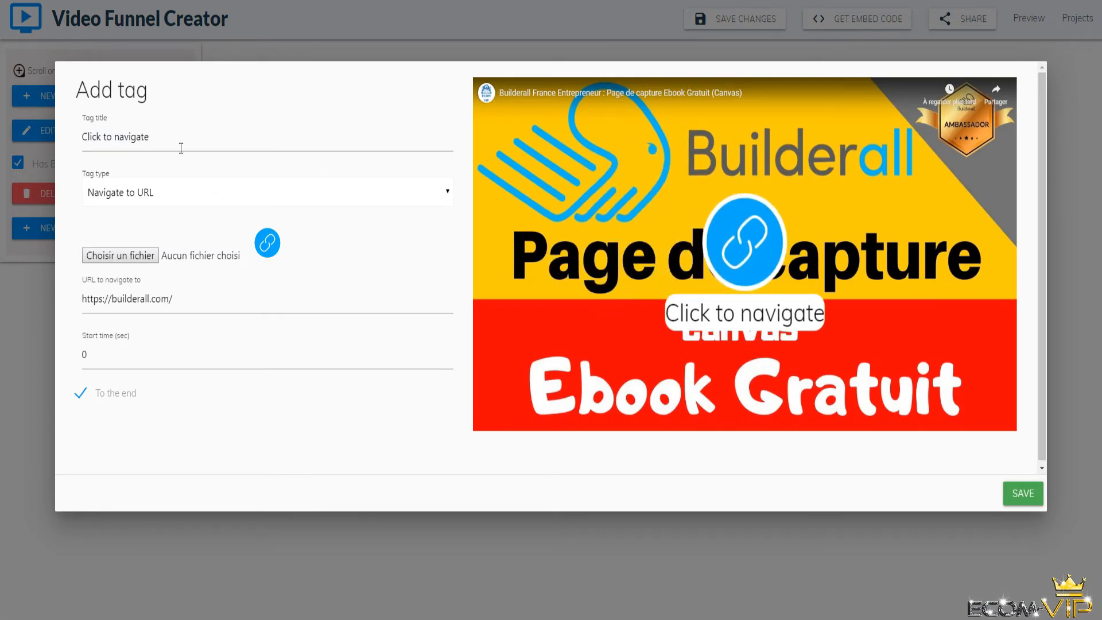
Step: Title the third video's tag "Visitez le site", set its start time to 5 seconds and save it
drag(180, 141, 70, 141)
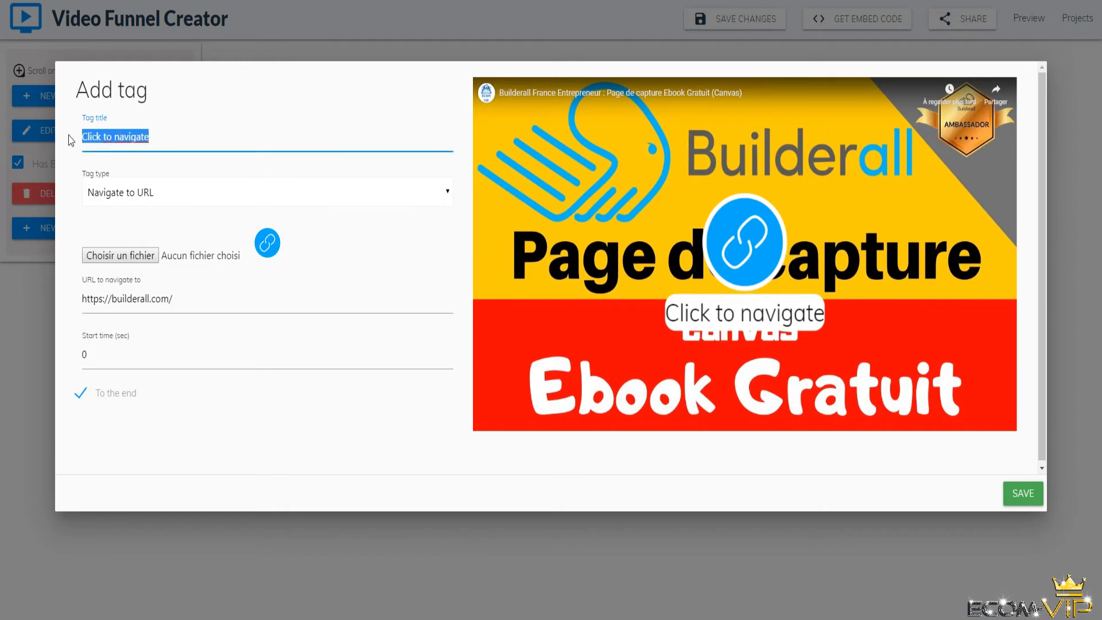
text(Visitez le site)
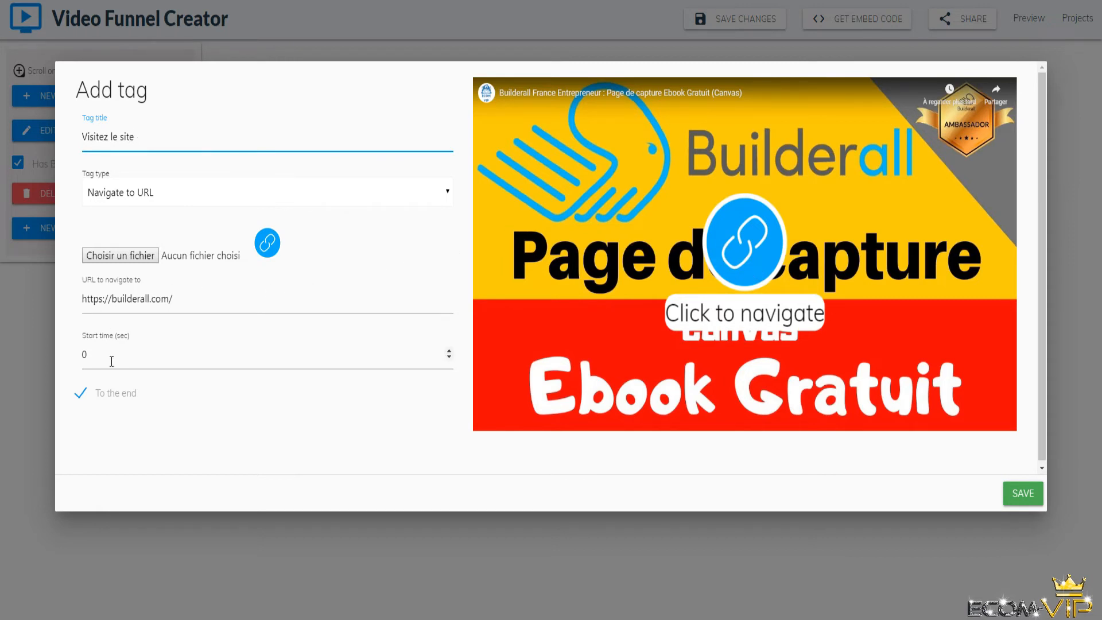
triple_click(448, 352)
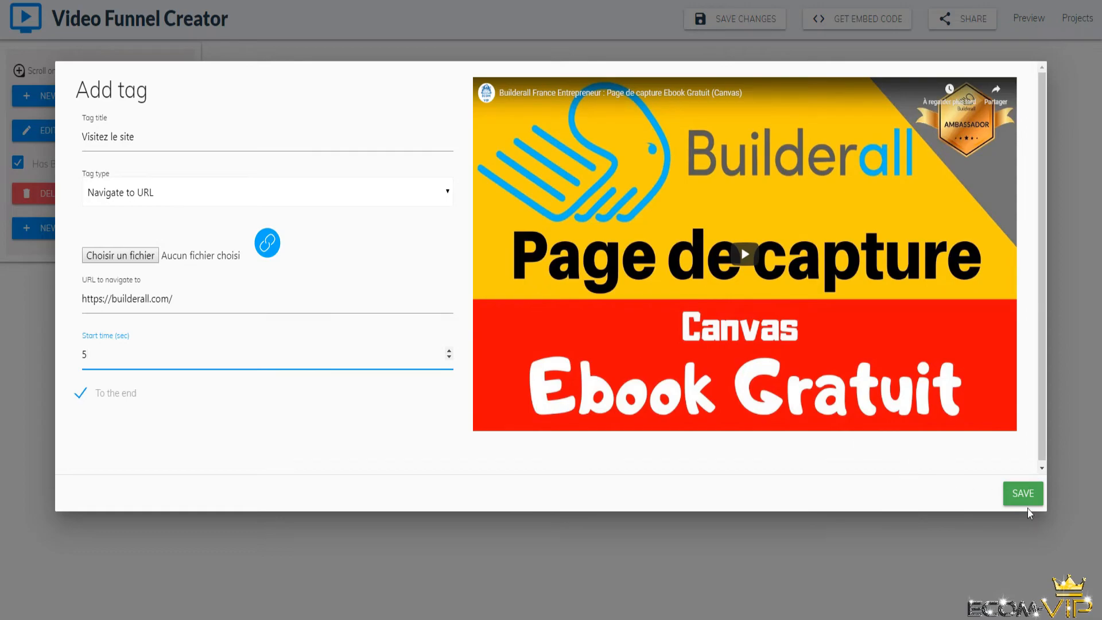
click(1020, 494)
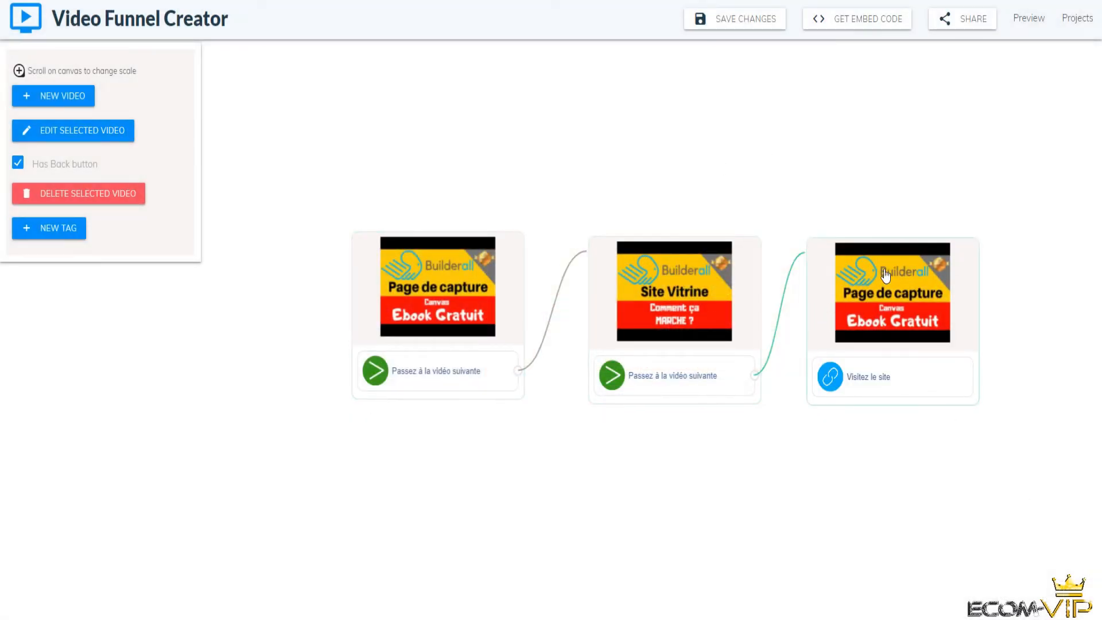
Step: Move the first video card farther left on the canvas and shift the Site Vitrine card slightly up and left
drag(509, 274, 442, 312)
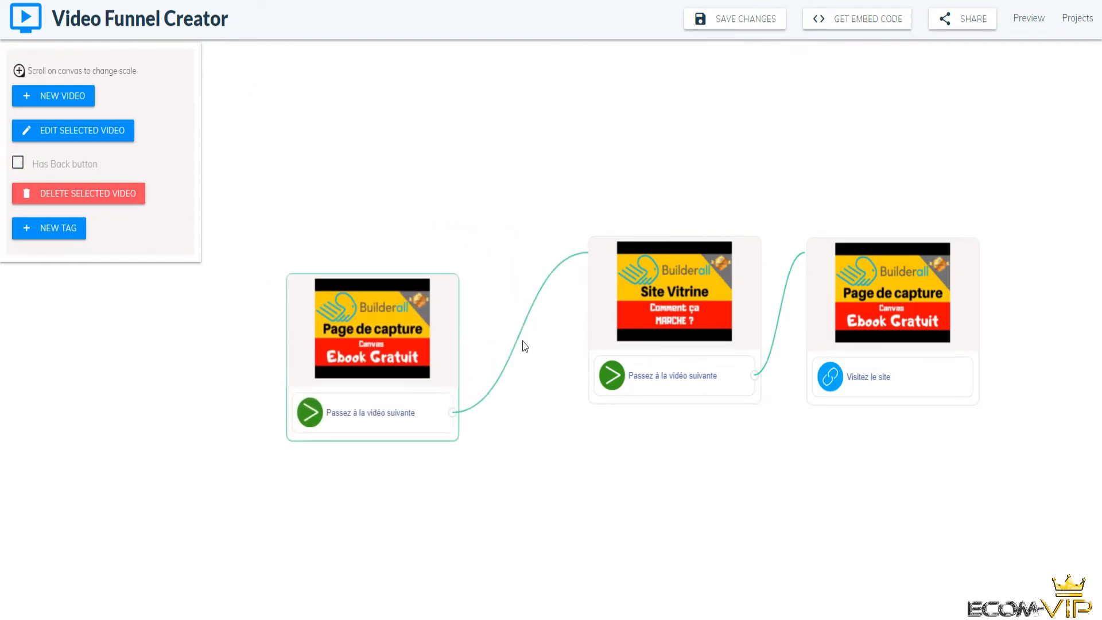
drag(450, 342, 408, 279)
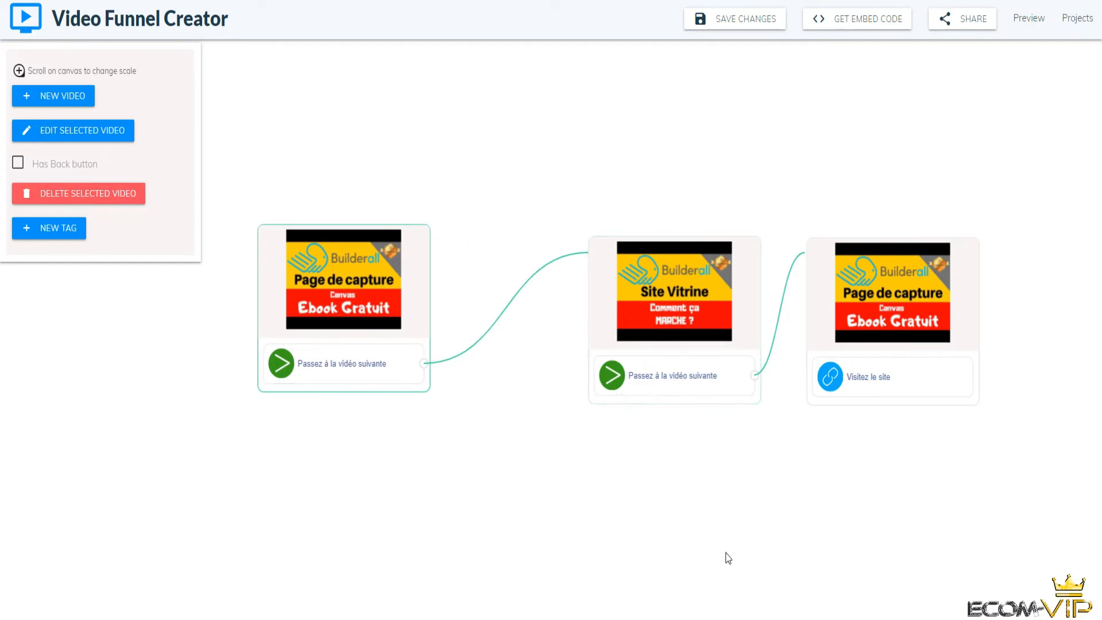
drag(694, 286, 661, 257)
Step: Start a second tag on the first video with the type Navigate to new funnel step
click(368, 303)
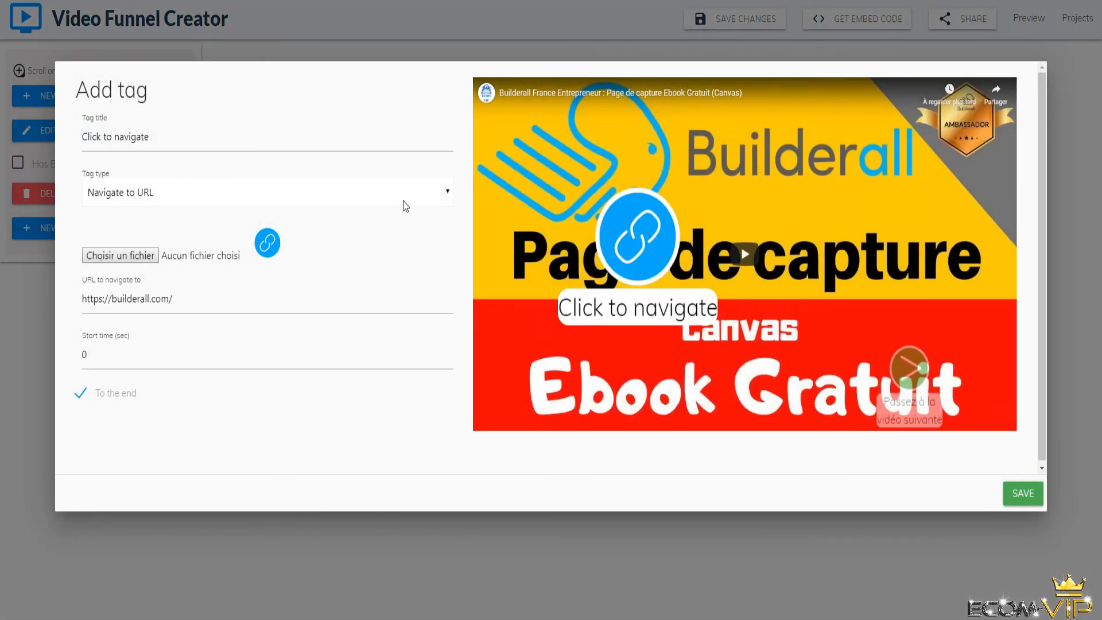
click(411, 195)
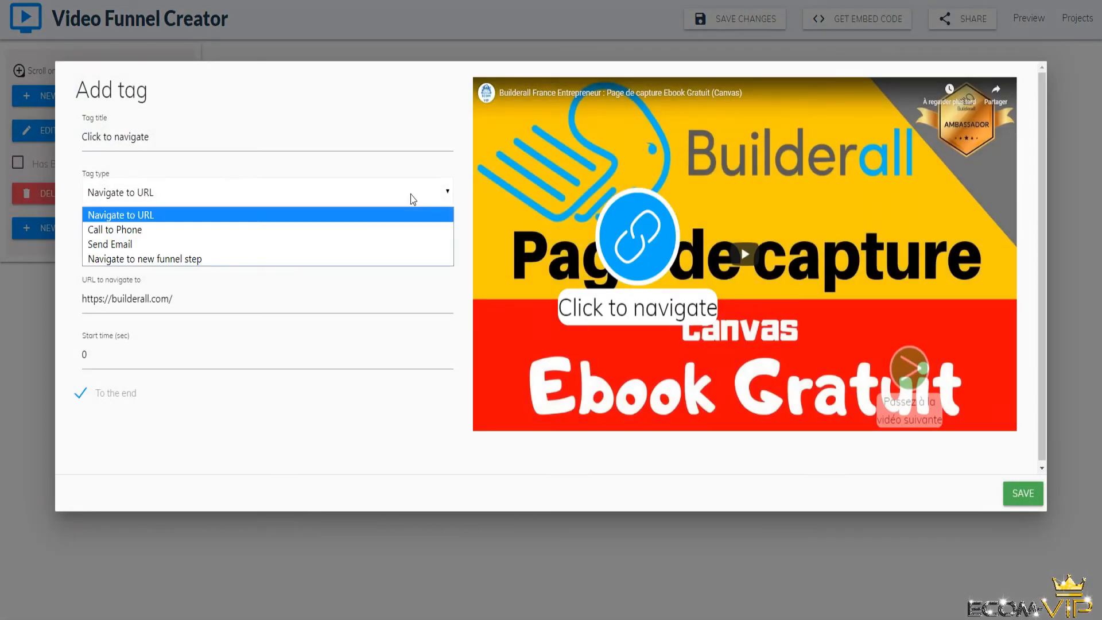
click(260, 258)
Step: Shrink the first video's second tag and place it near the lower-left corner of the video preview
drag(637, 332, 565, 413)
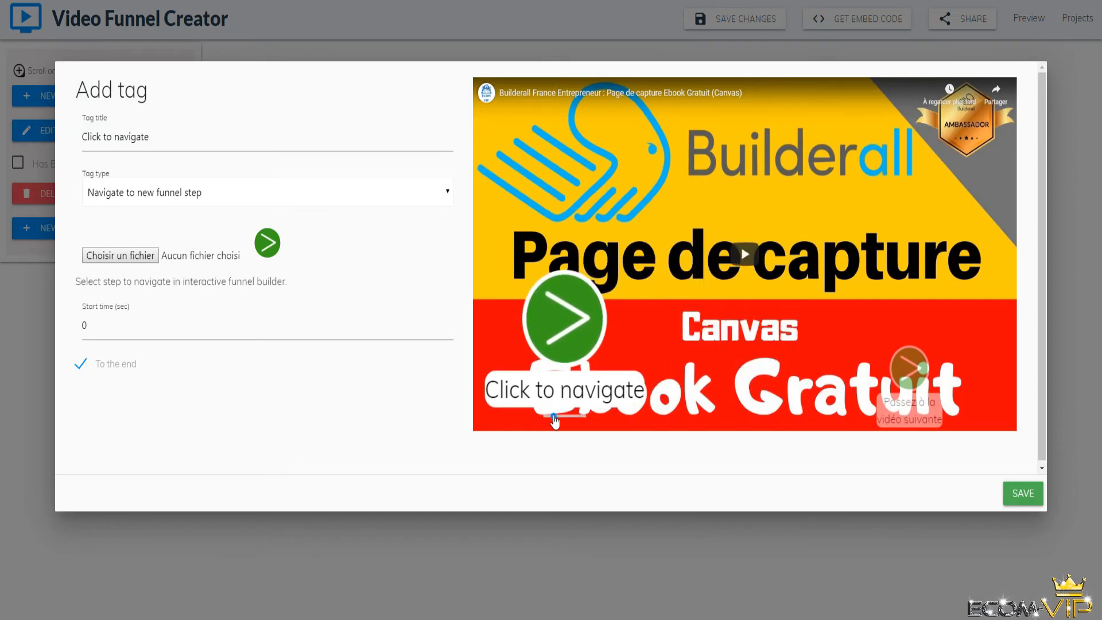
click(548, 422)
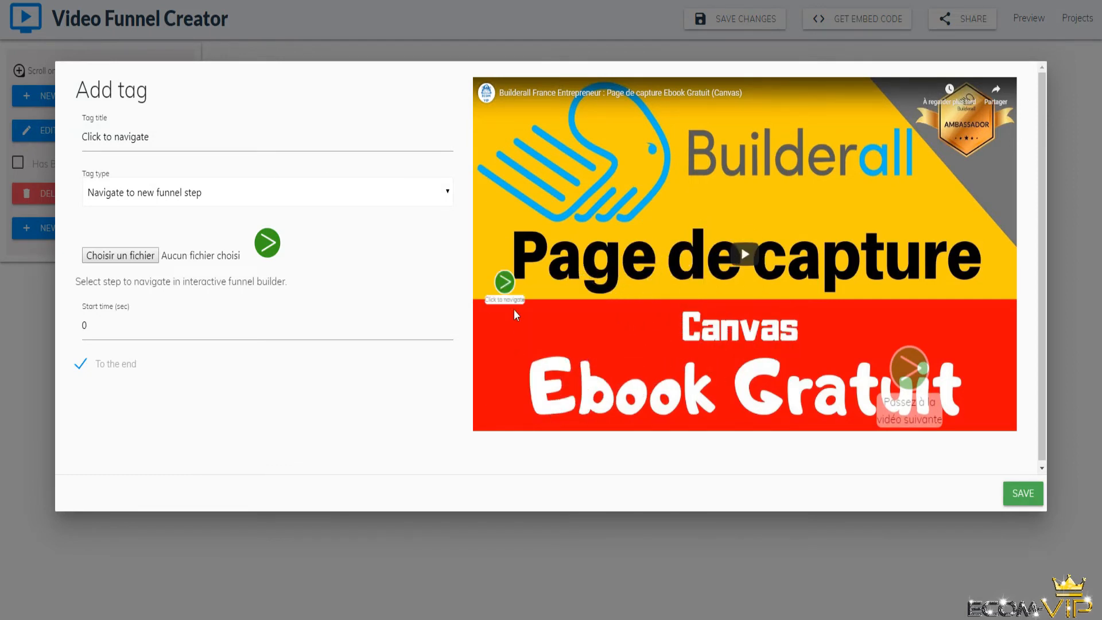
drag(535, 342, 550, 481)
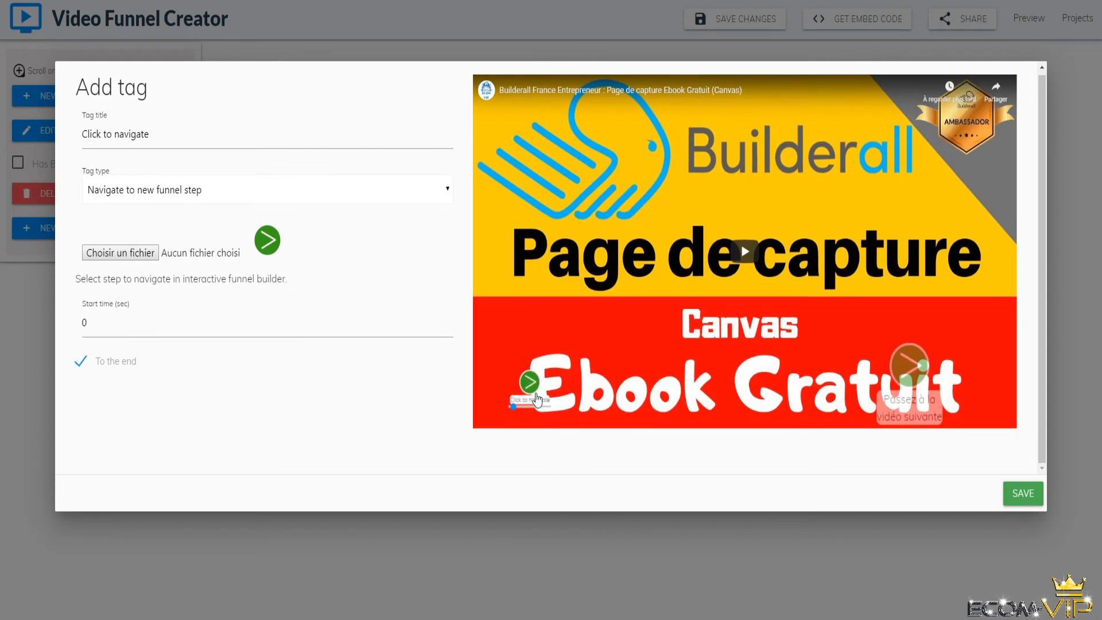
drag(533, 386, 522, 342)
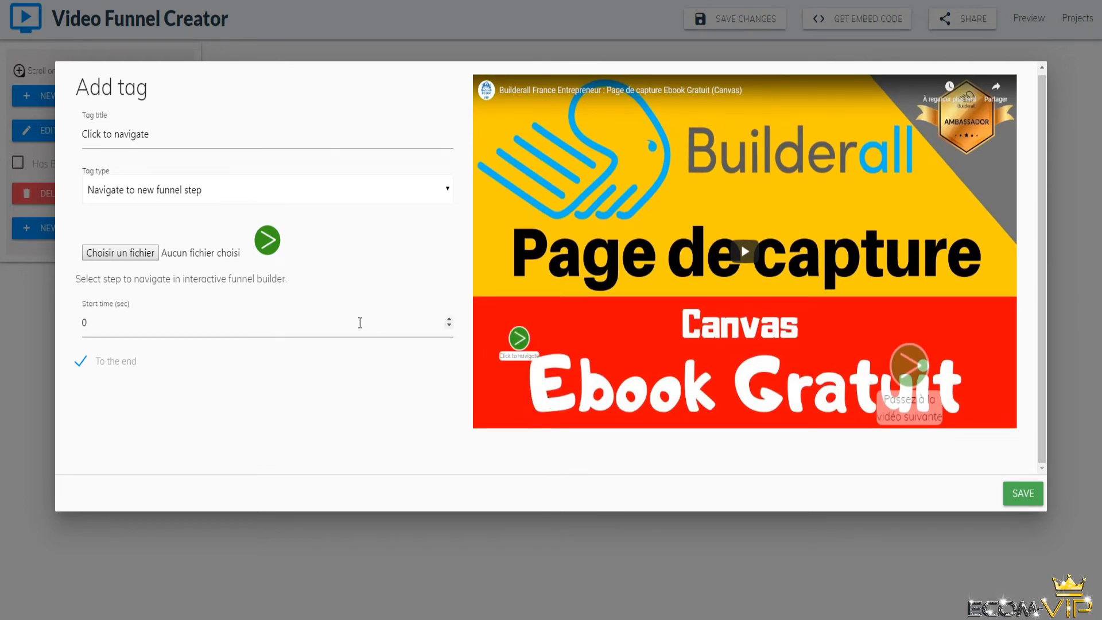
Step: Set the second tag's start time to 5 seconds and save the tag
mouse_move(518, 343)
click(449, 319)
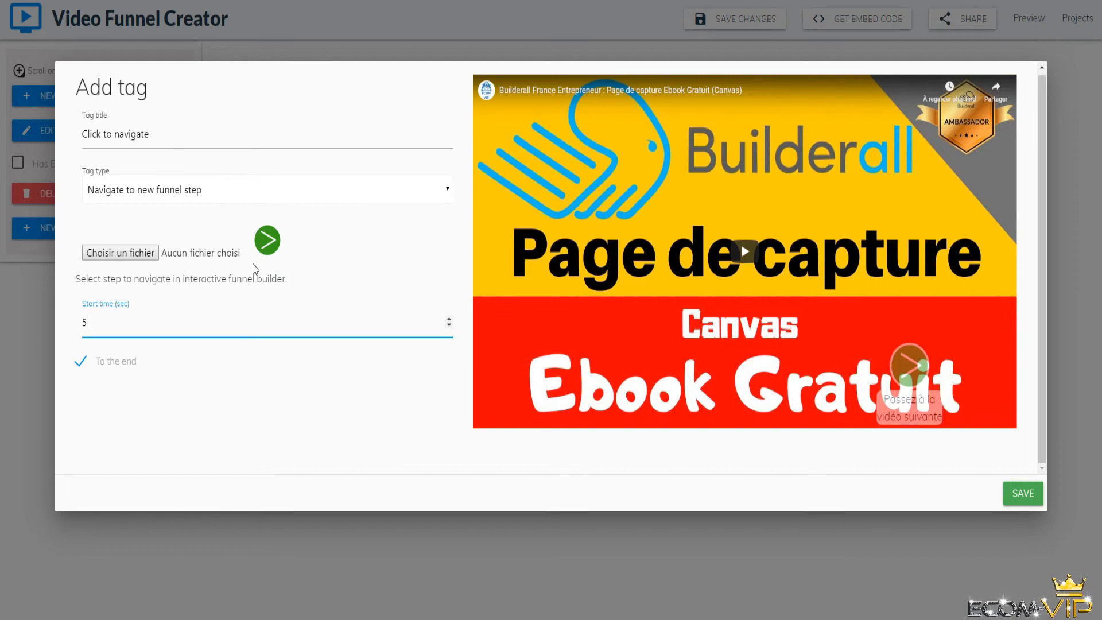
click(1039, 497)
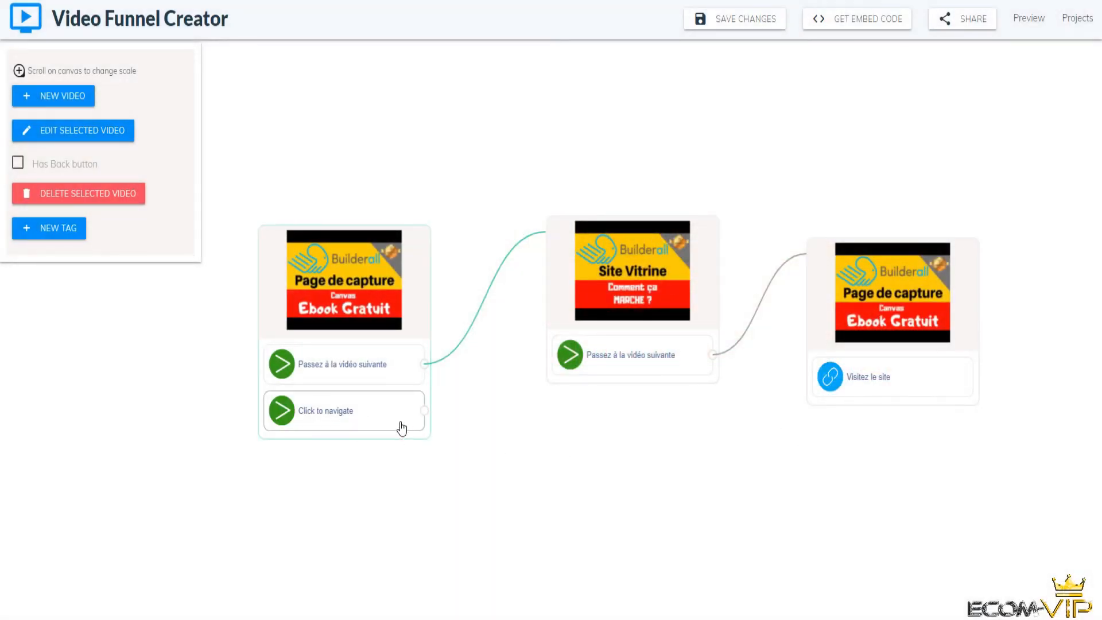
click(66, 96)
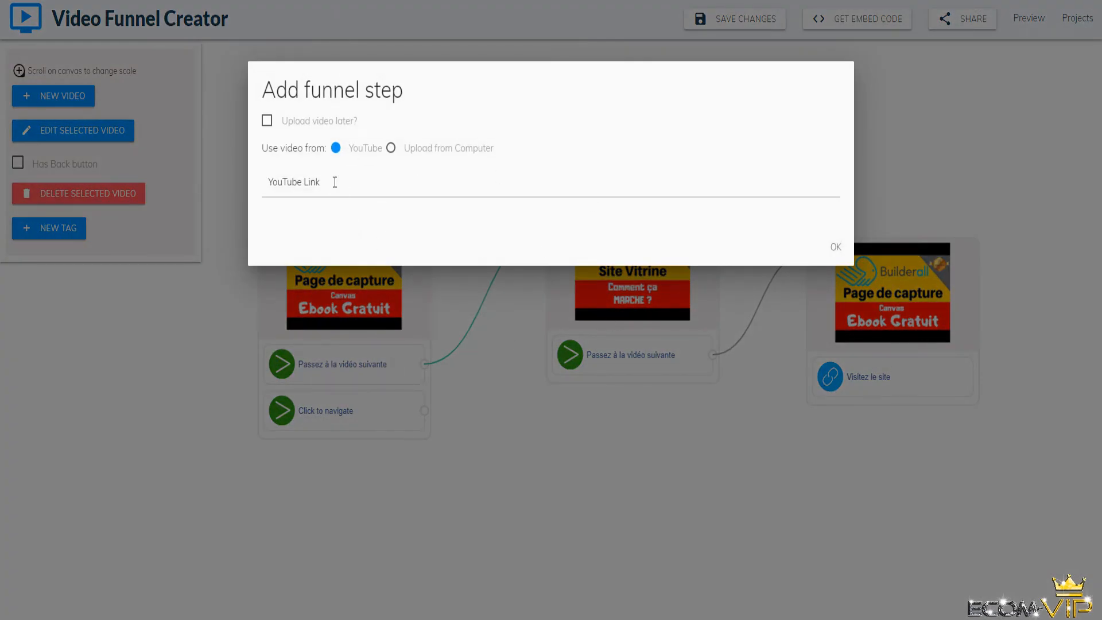
click(273, 183)
text(https://www.youtube.com/watch?v=2OW10wzC7bg&t)
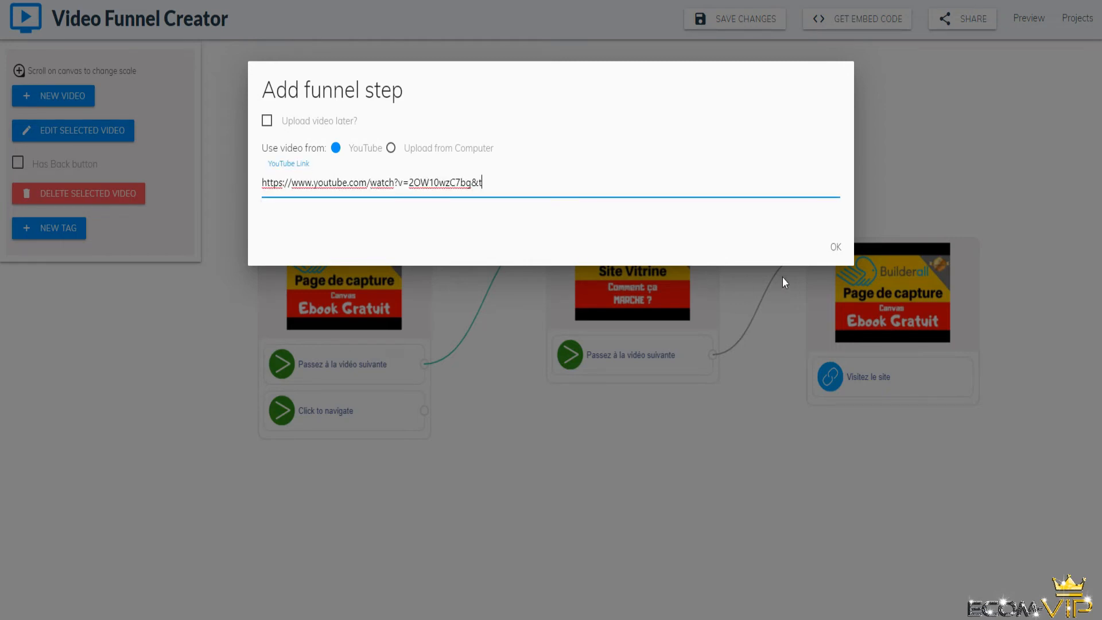
click(835, 251)
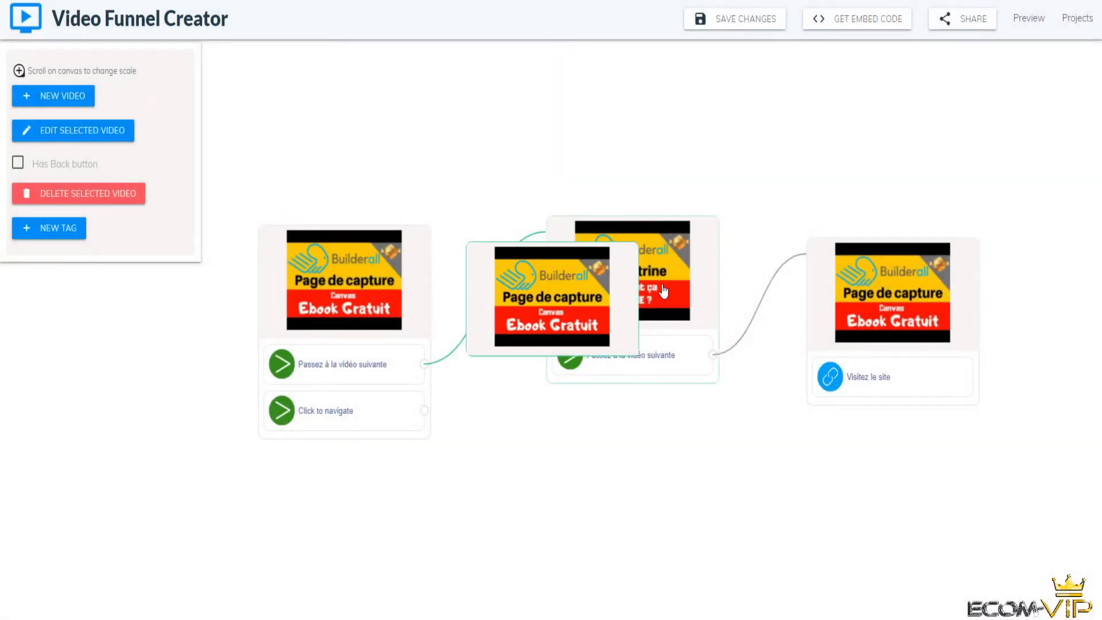
drag(552, 297, 557, 493)
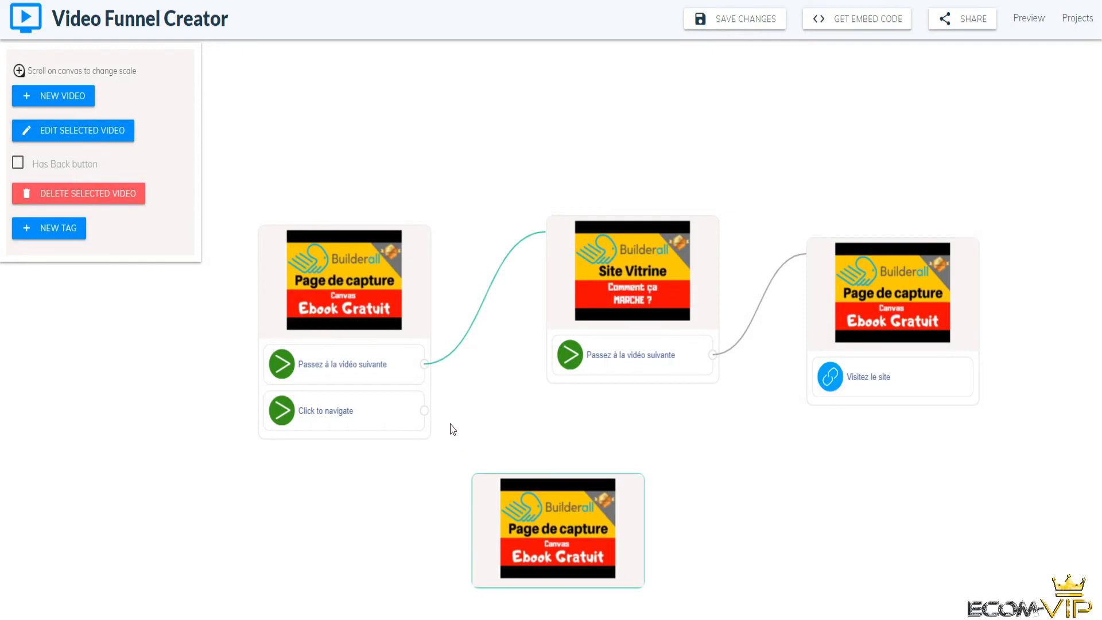
Step: Connect the first video's "Click to navigate" tag to the new video and move that card under the Site Vitrine card
drag(430, 416, 483, 504)
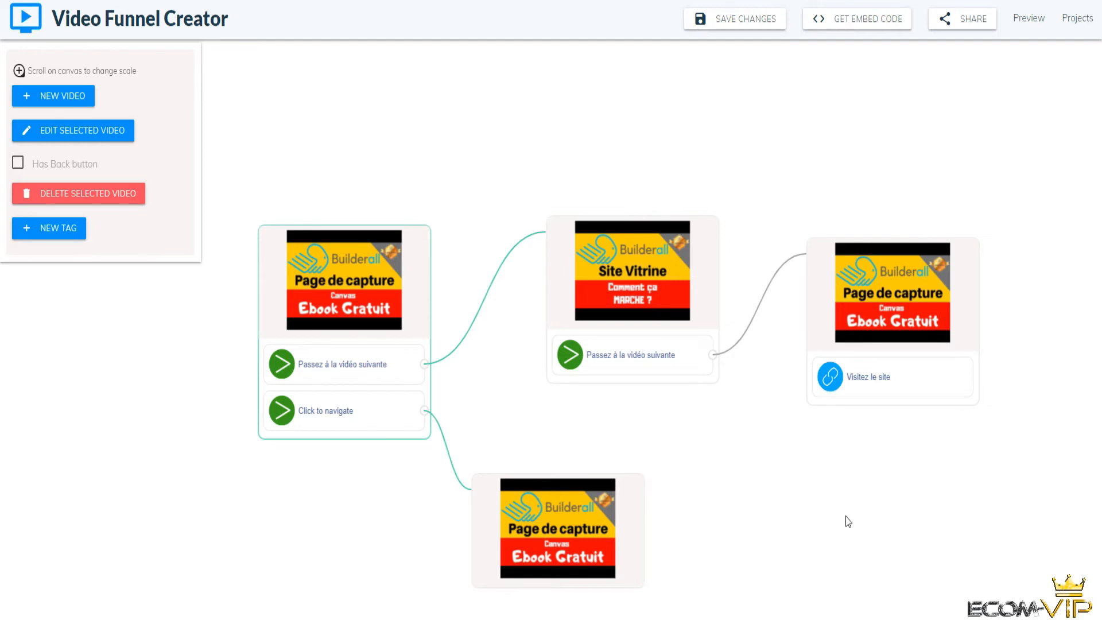
drag(647, 529, 716, 519)
scroll(809, 434, down, 1)
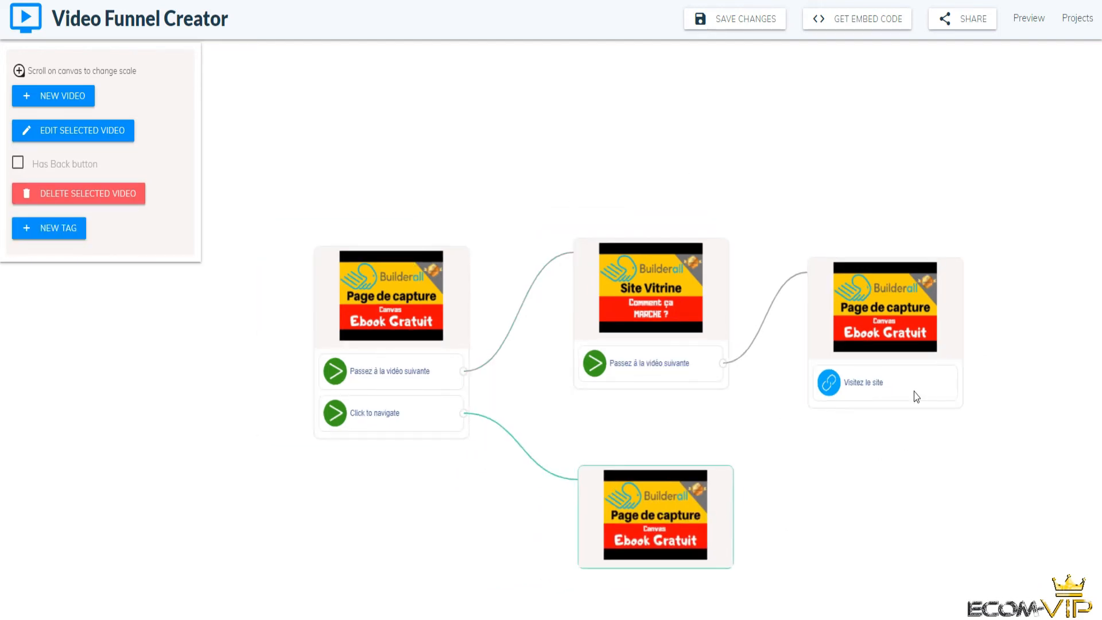
scroll(767, 437, down, 1)
scroll(843, 469, up, 1)
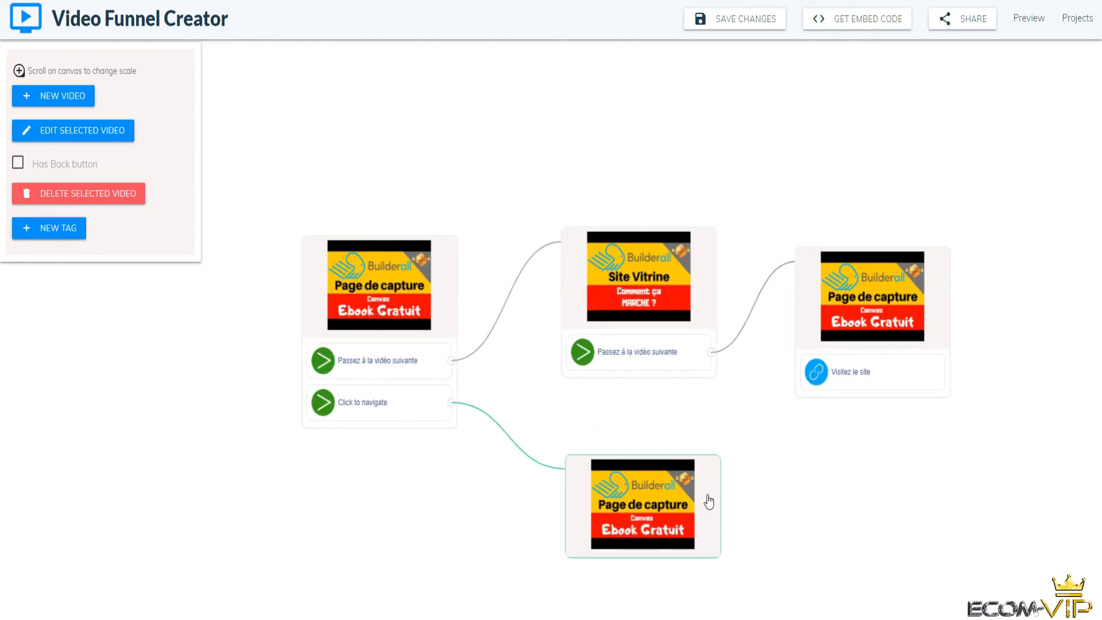
drag(706, 502, 704, 494)
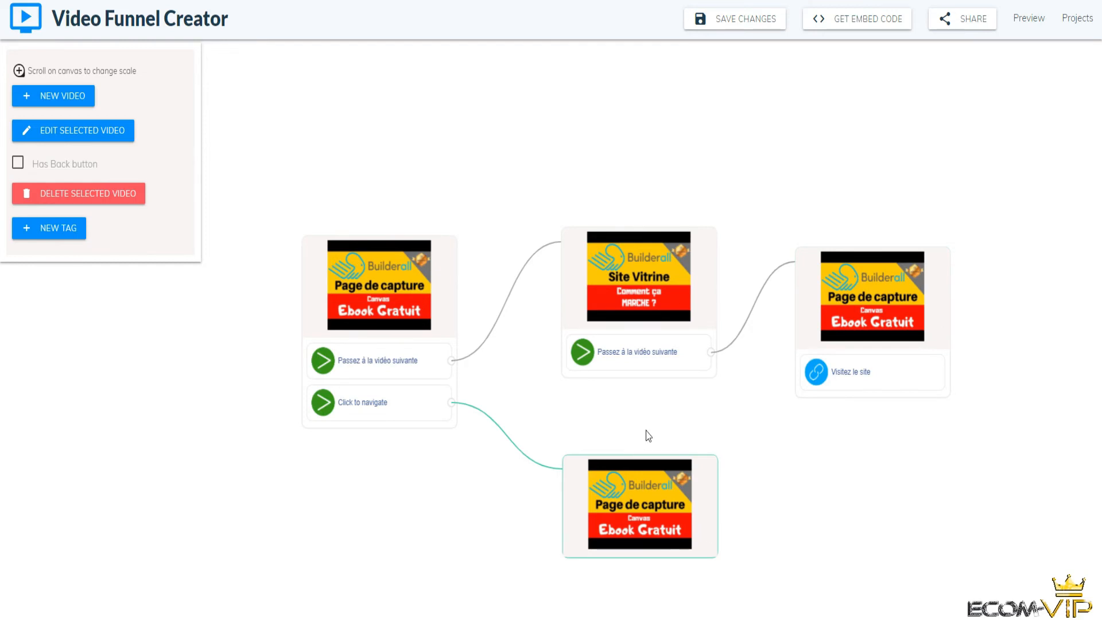
scroll(642, 452, up, 1)
scroll(642, 452, down, 2)
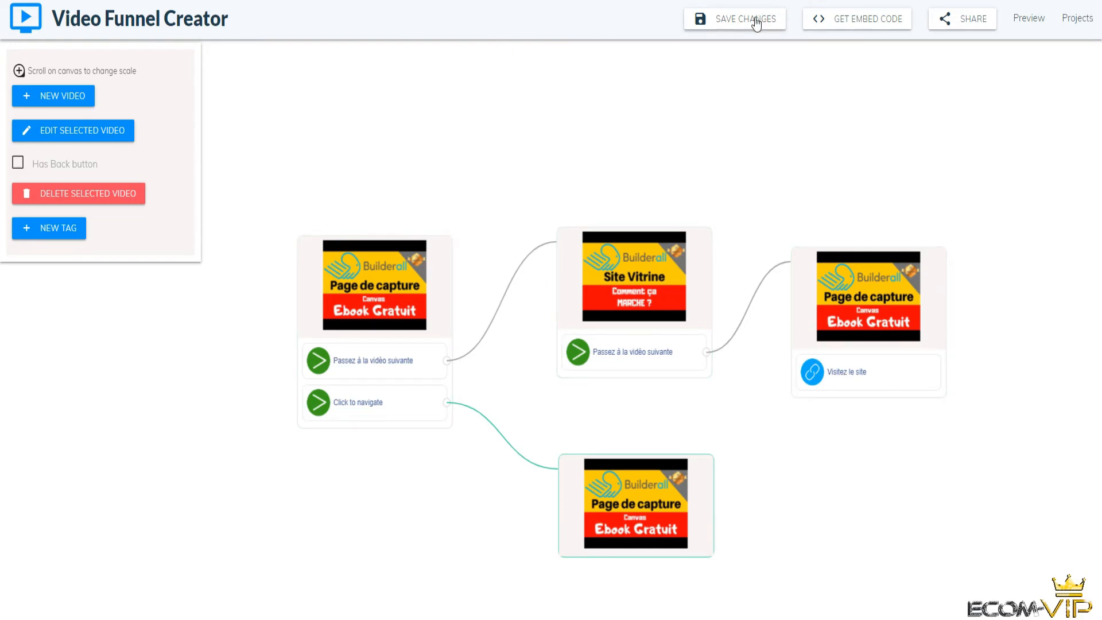
Step: Save the funnel changes and check the project's sharing options
click(697, 20)
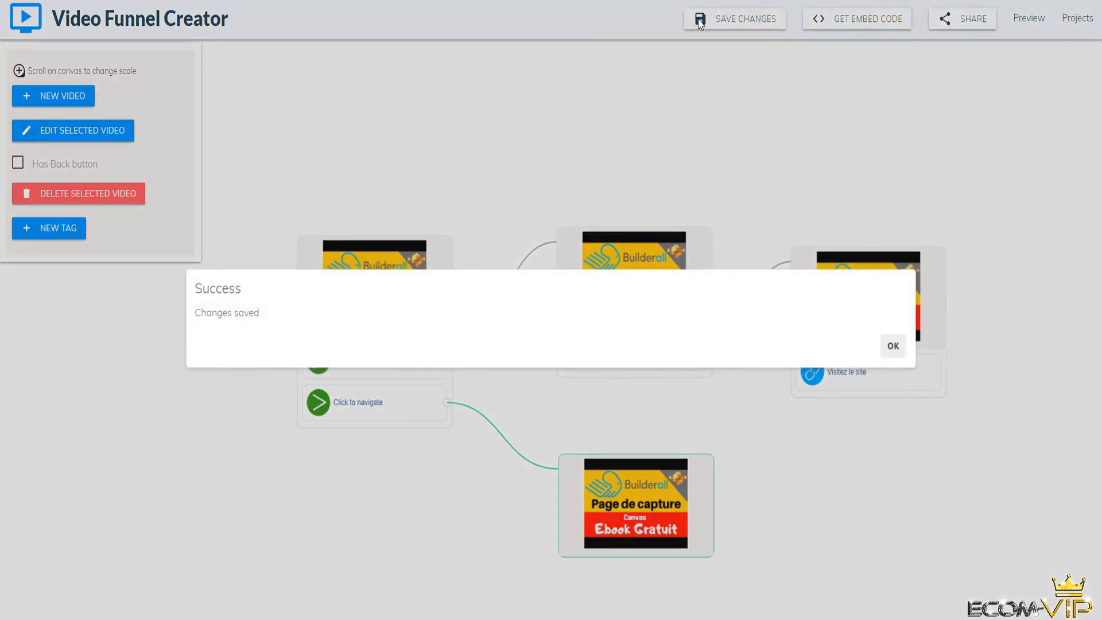
click(893, 346)
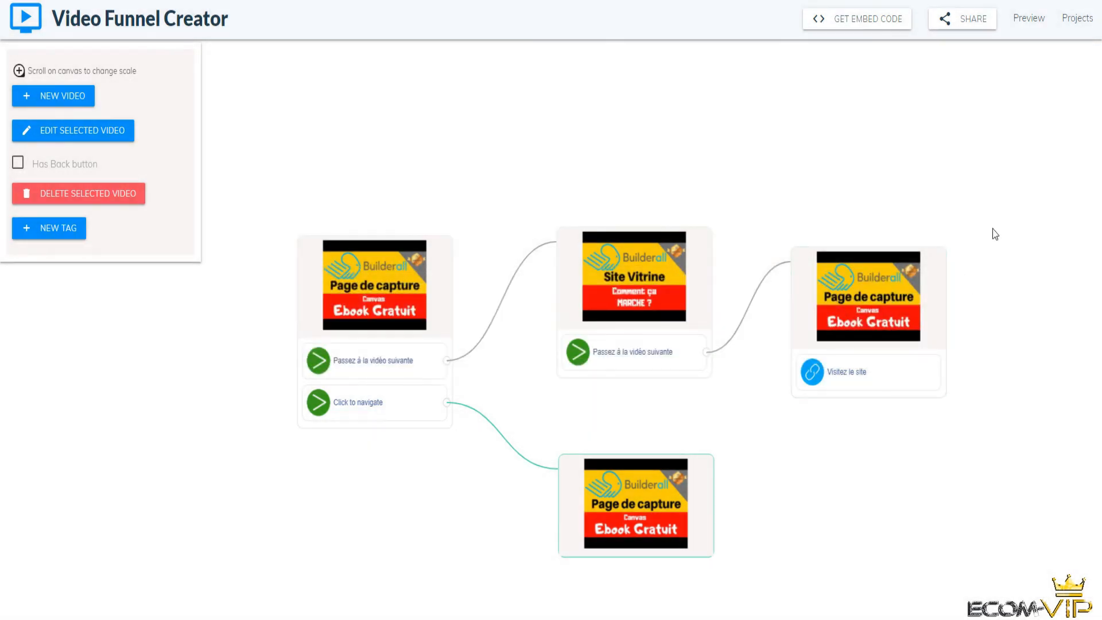
click(968, 31)
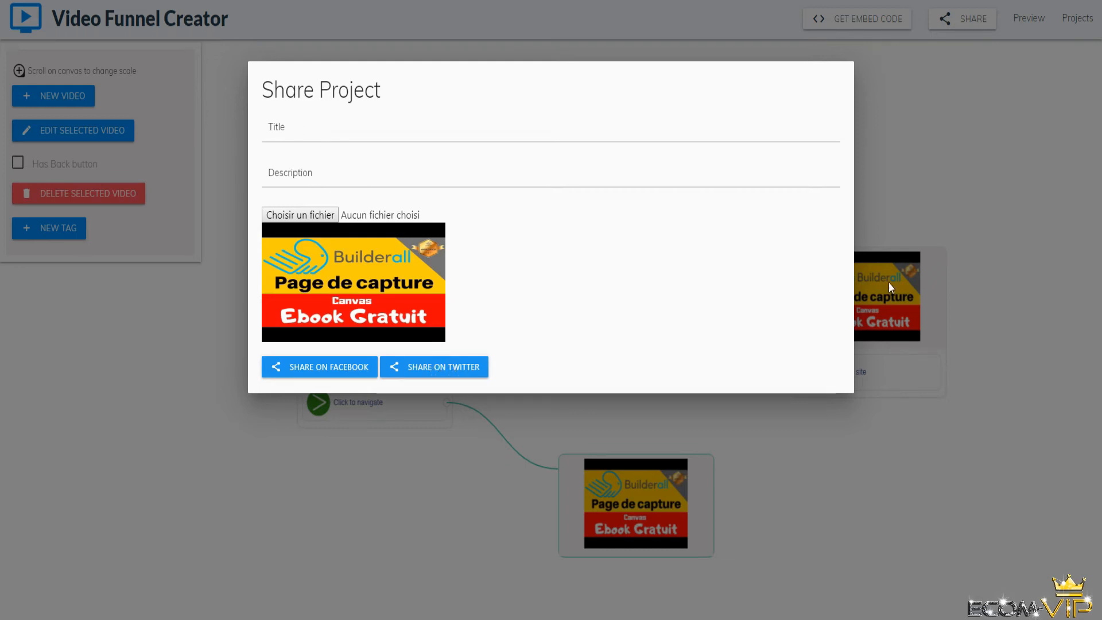
click(997, 216)
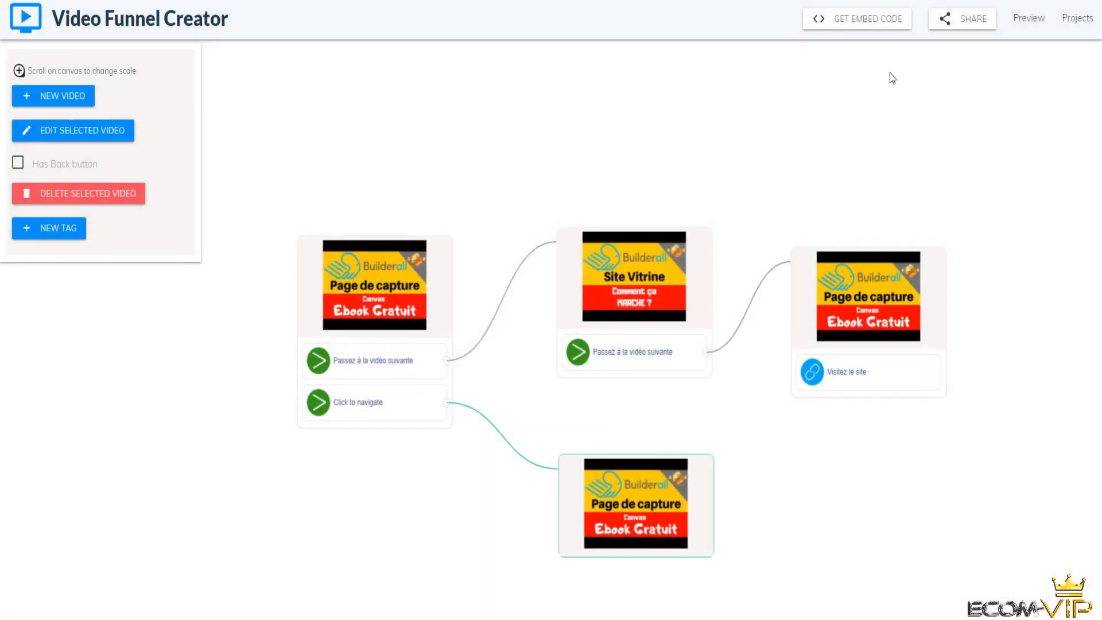
Step: Open the project's embed options and copy the iframe code to the clipboard
click(857, 23)
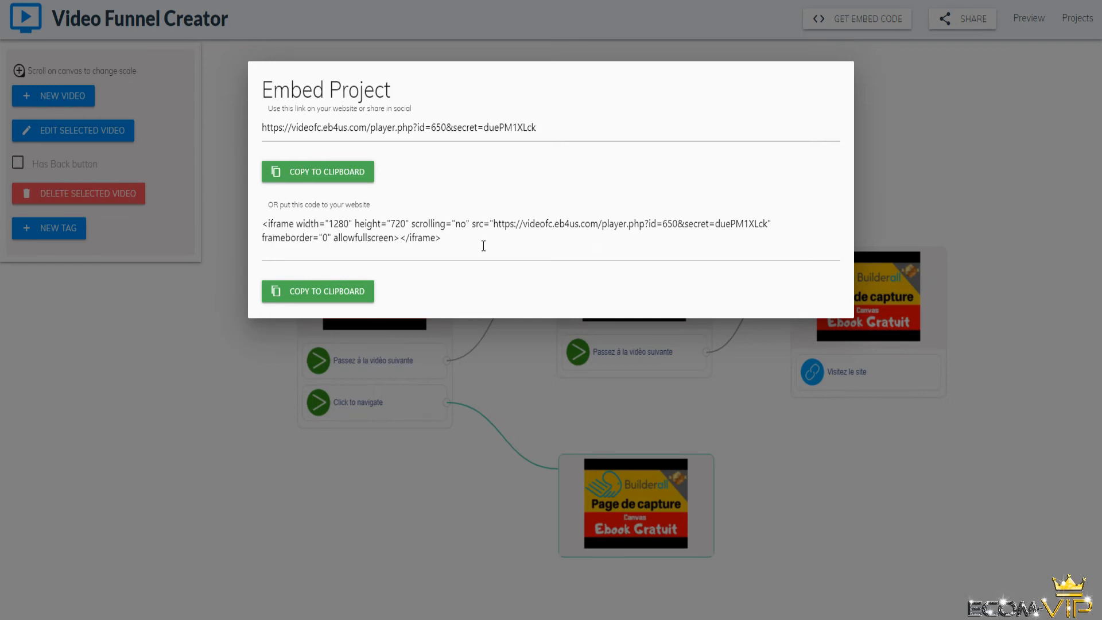
drag(483, 245, 343, 225)
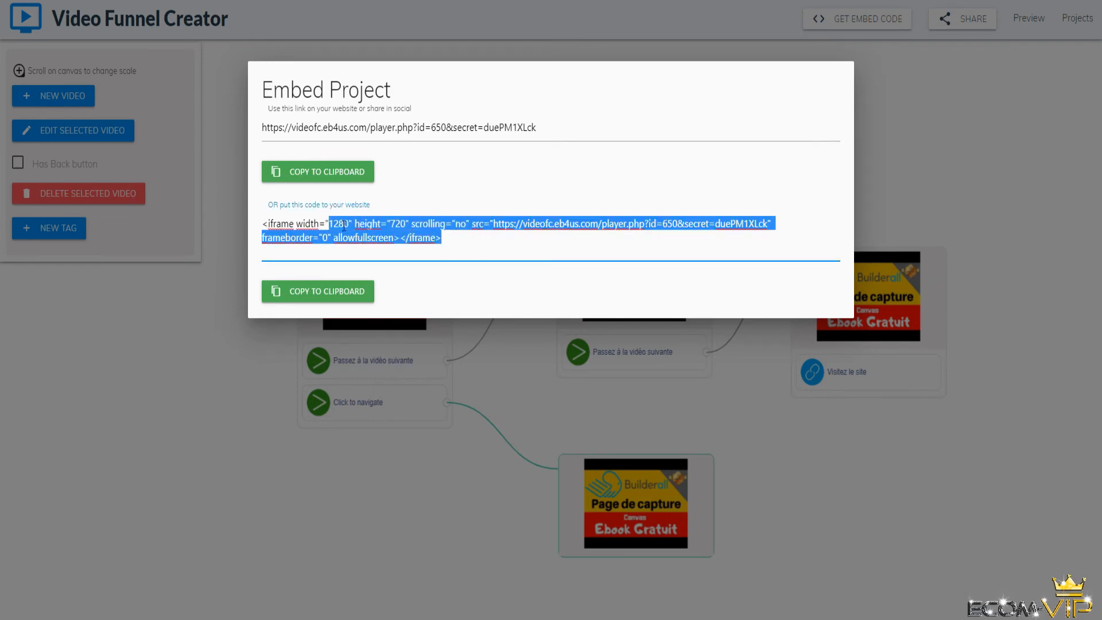
click(581, 240)
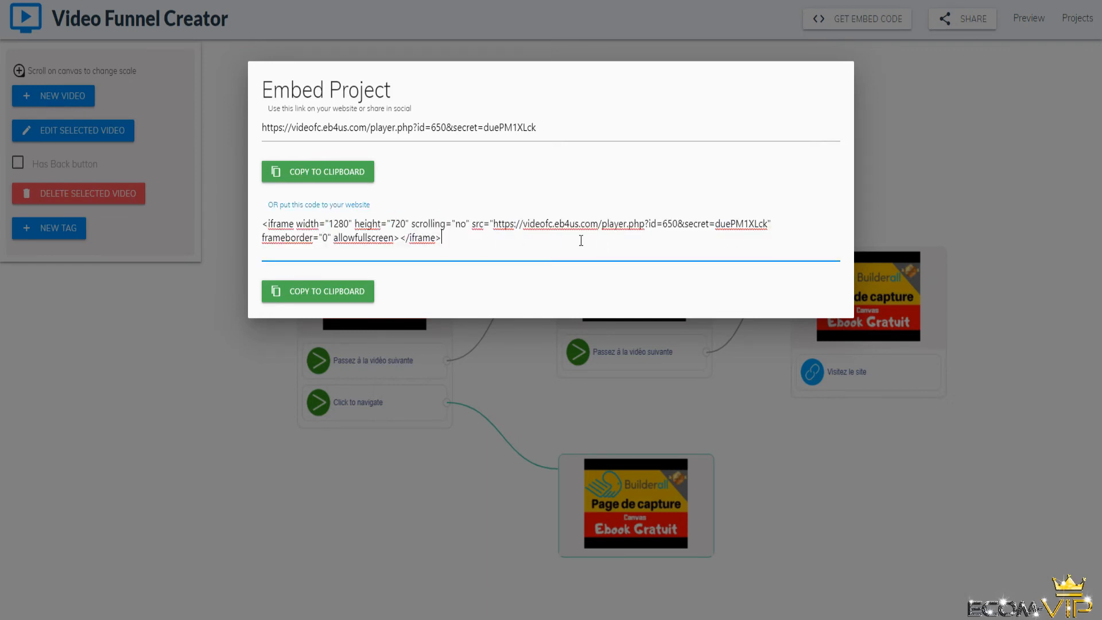
click(312, 297)
click(333, 299)
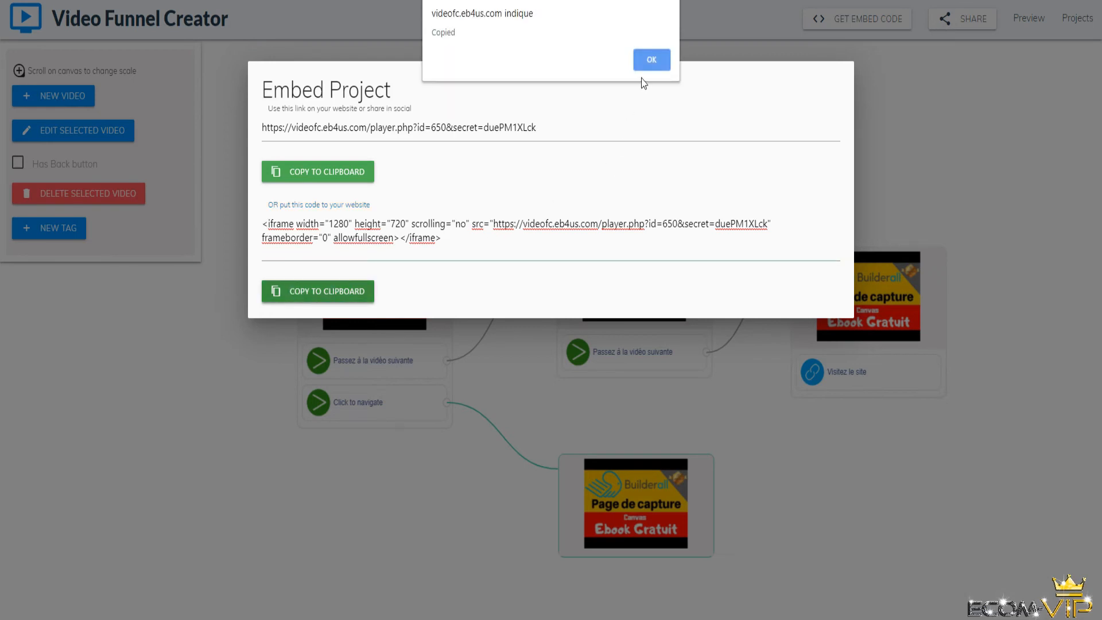
click(657, 58)
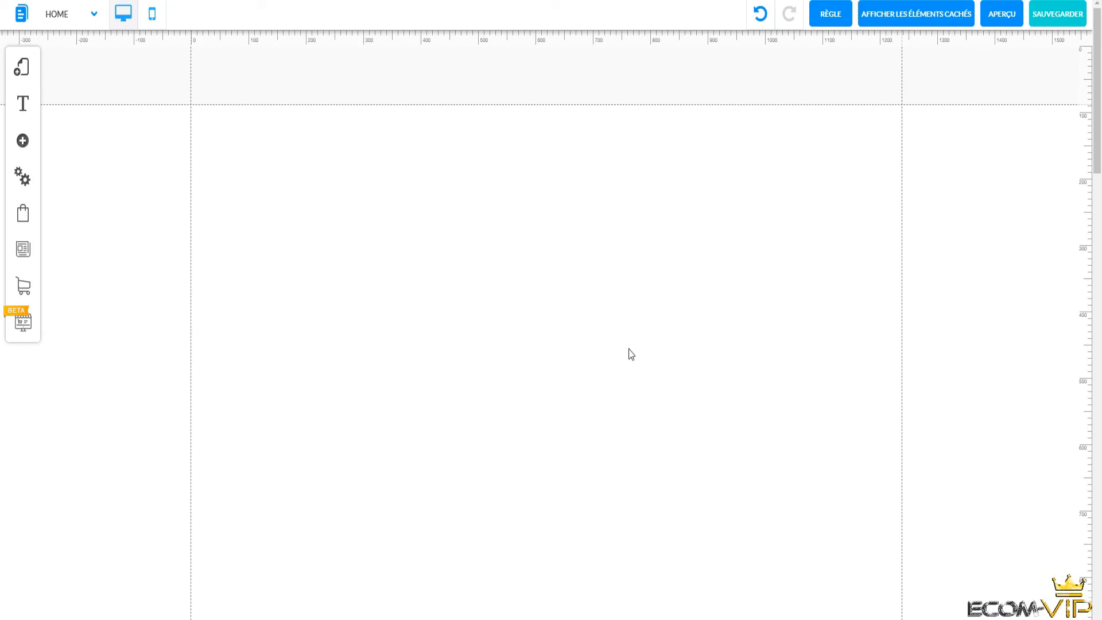
Step: In the Builderall page editor, add an HTML code element from the applications to the HOME page
click(26, 147)
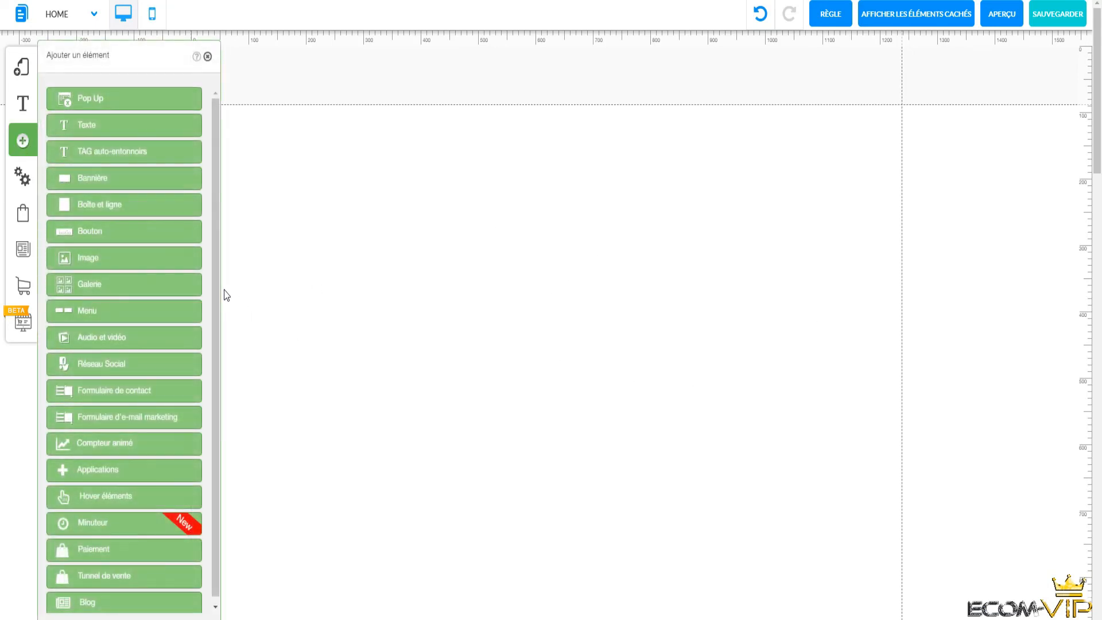
click(107, 464)
click(147, 270)
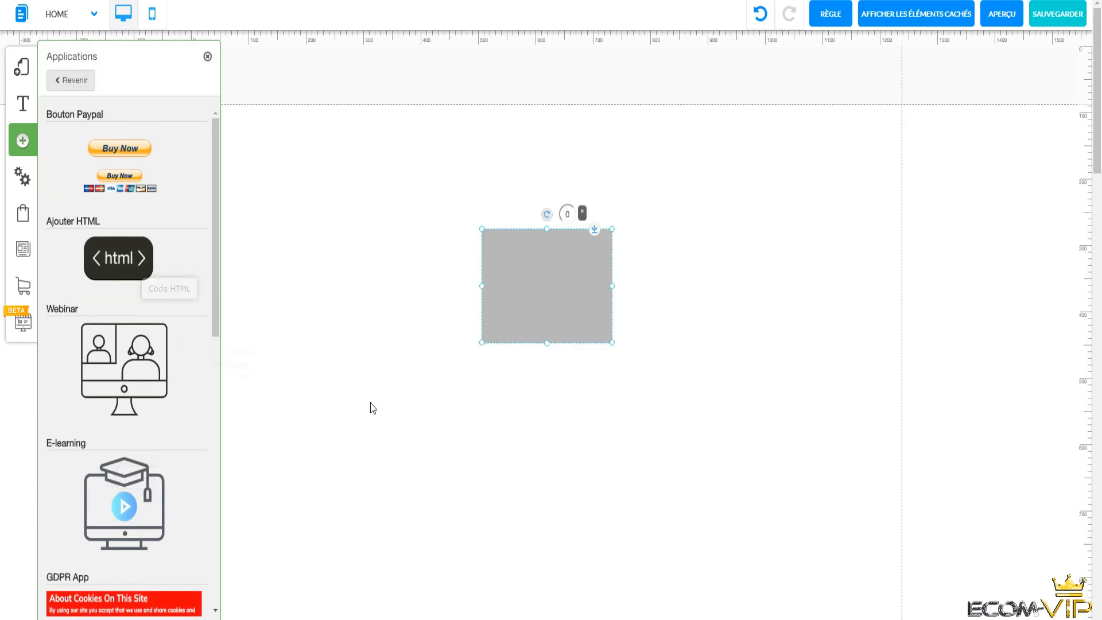
Step: Edit the HTML element, paste the funnel's iframe embed code after its opening head tag and confirm
click(562, 299)
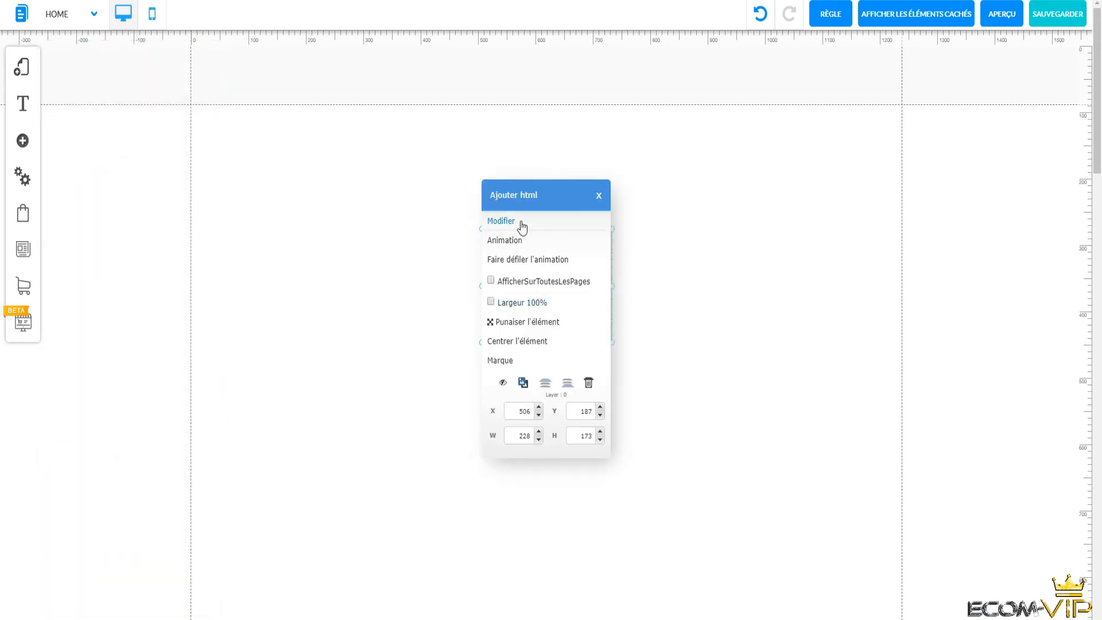
click(501, 221)
click(429, 305)
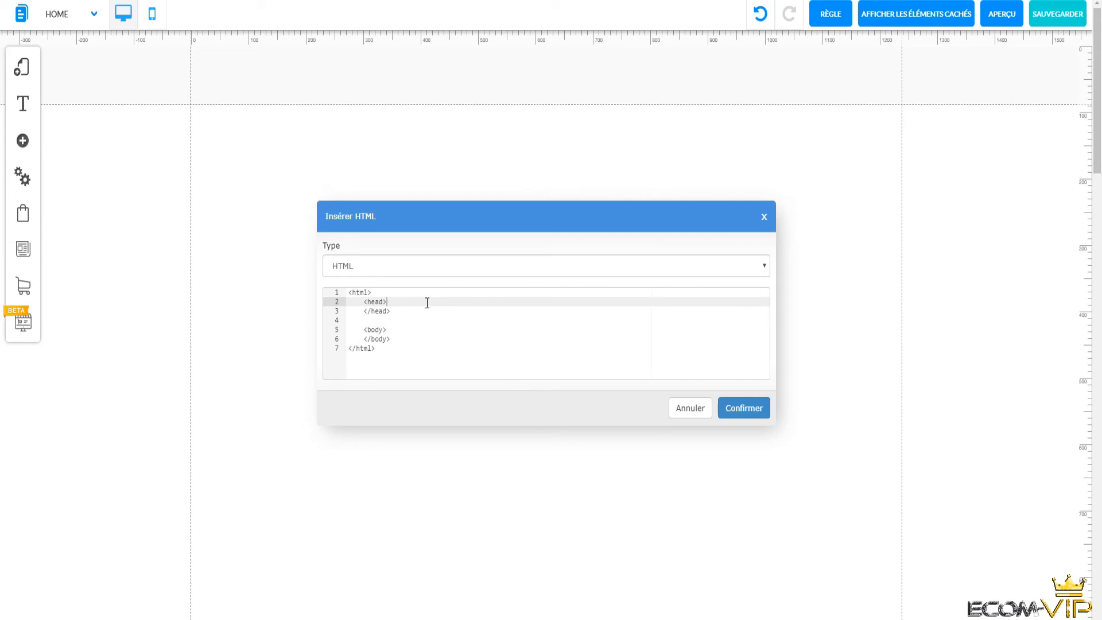
key(ctrl+v)
click(750, 421)
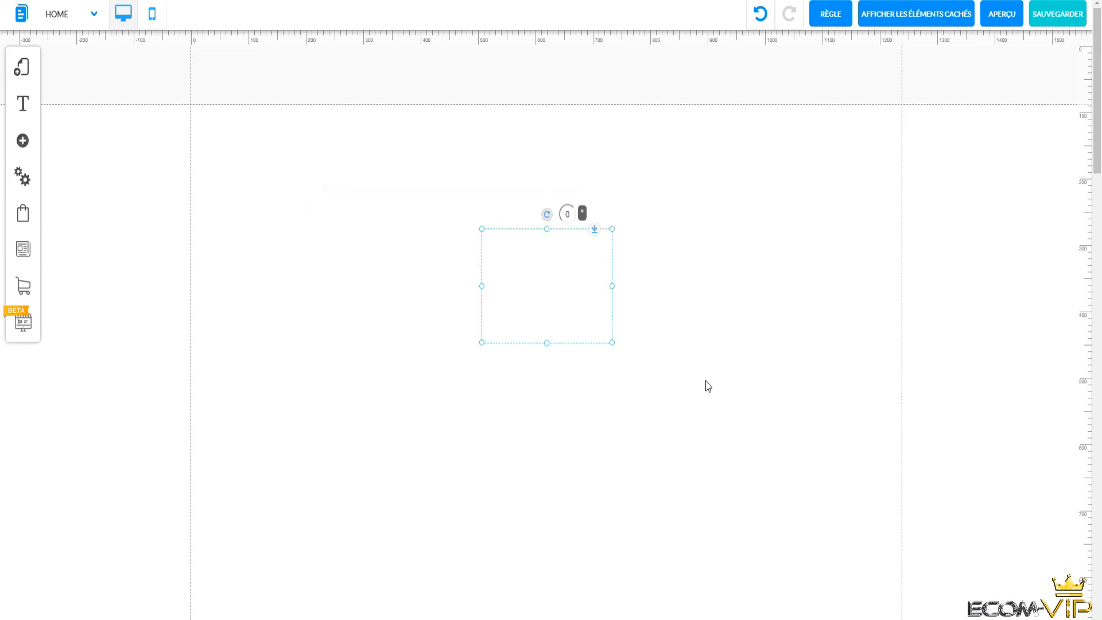
Step: Enlarge the HTML element until the whole embedded video fits and reposition it around the middle of the page
drag(612, 344, 985, 574)
drag(982, 485, 818, 445)
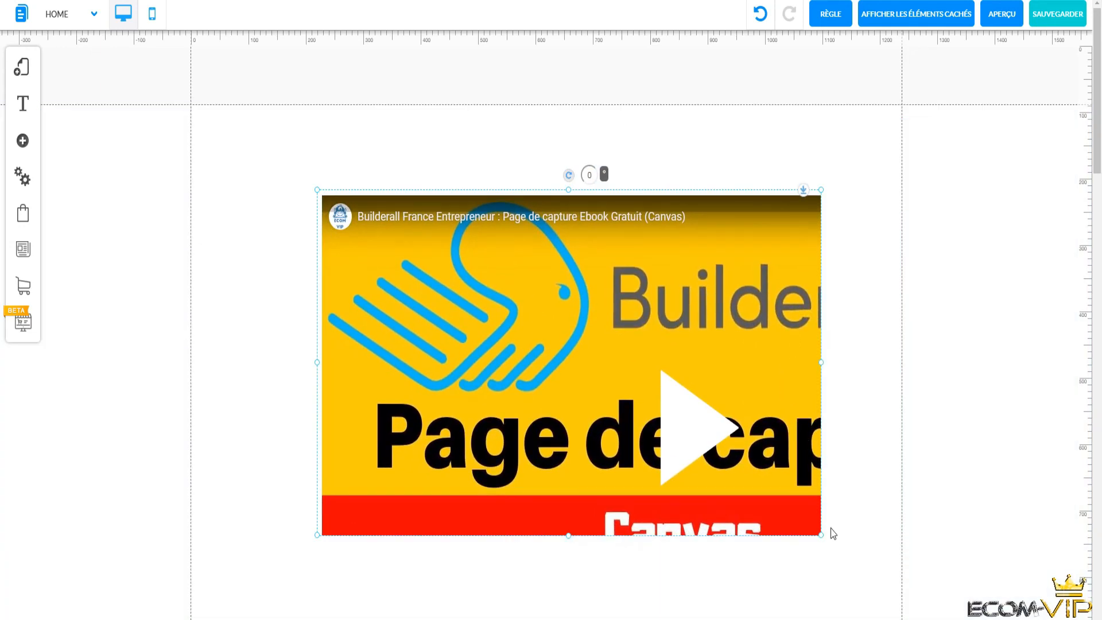
drag(821, 533, 969, 601)
drag(935, 554, 826, 514)
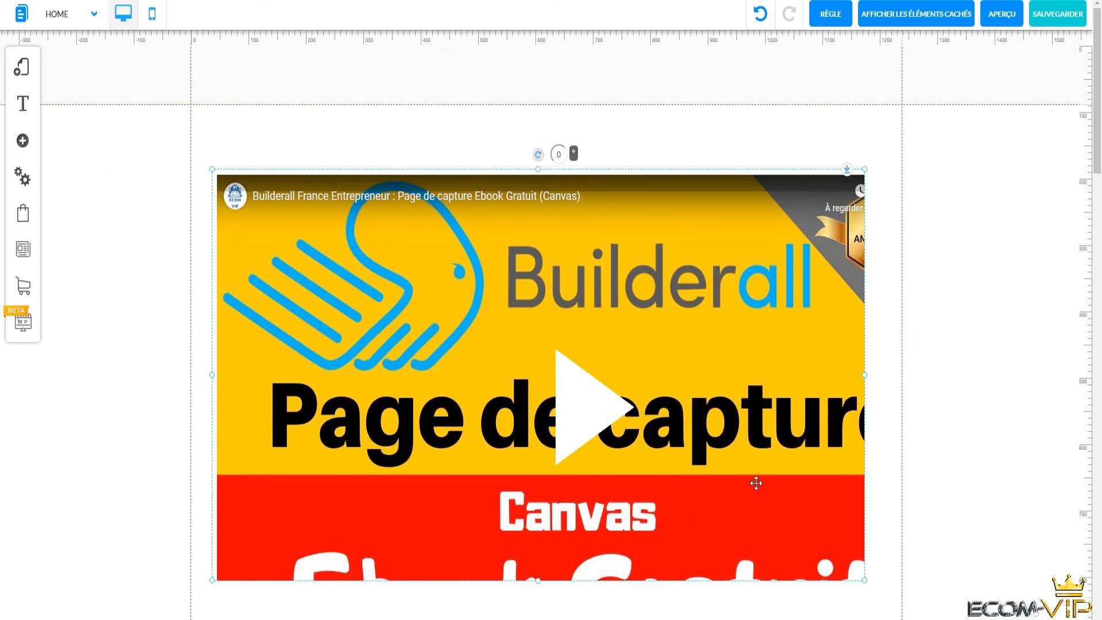
drag(864, 580, 1034, 619)
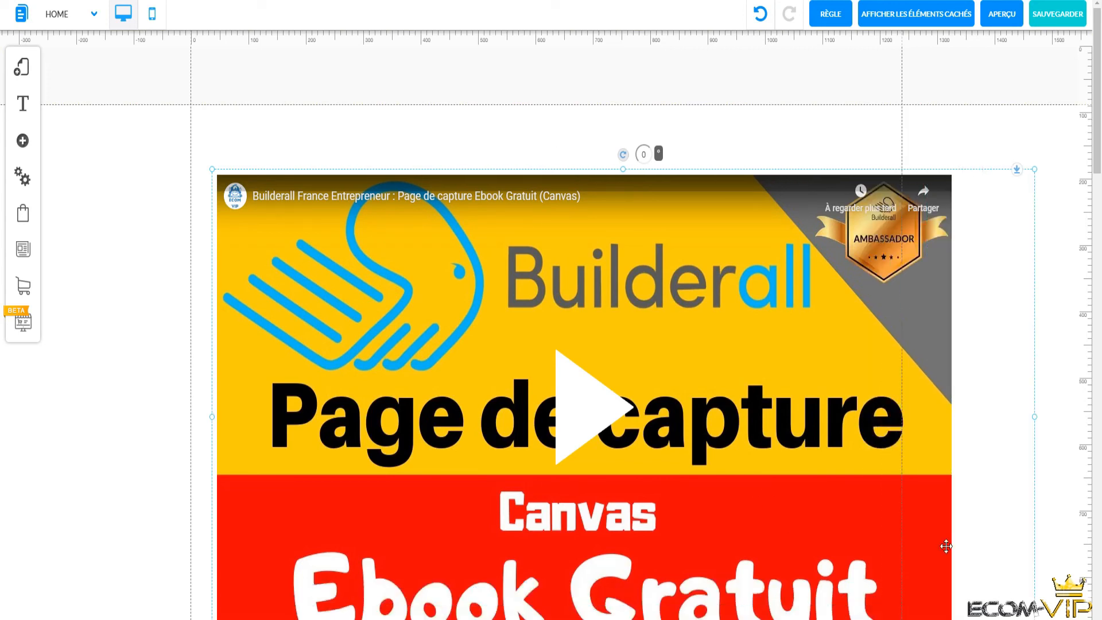
drag(936, 539, 783, 473)
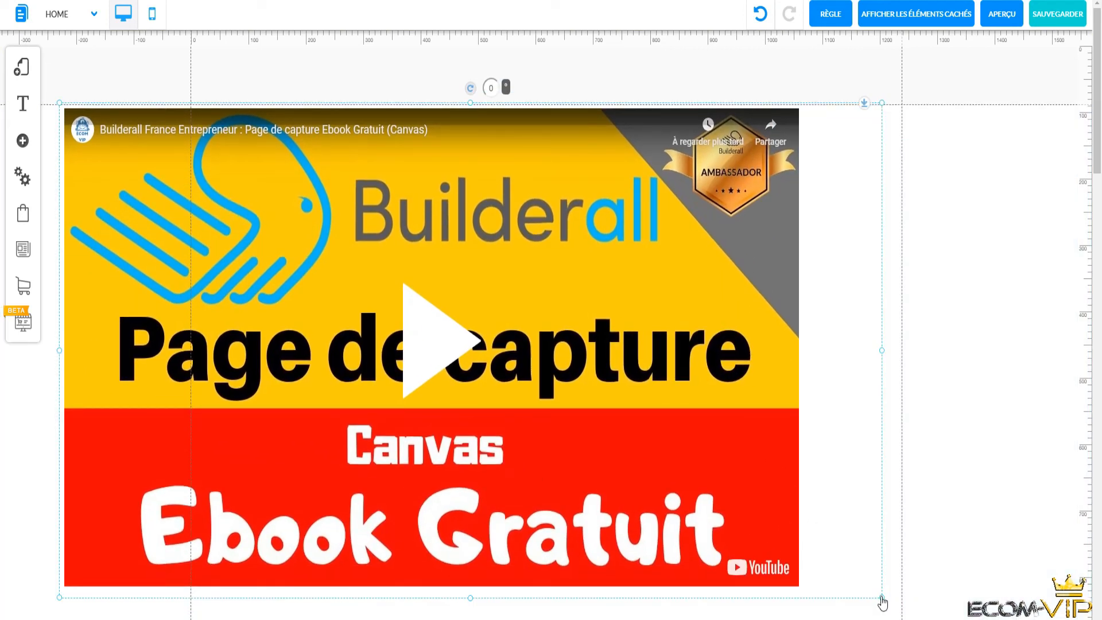
drag(880, 597, 935, 613)
drag(753, 496, 863, 524)
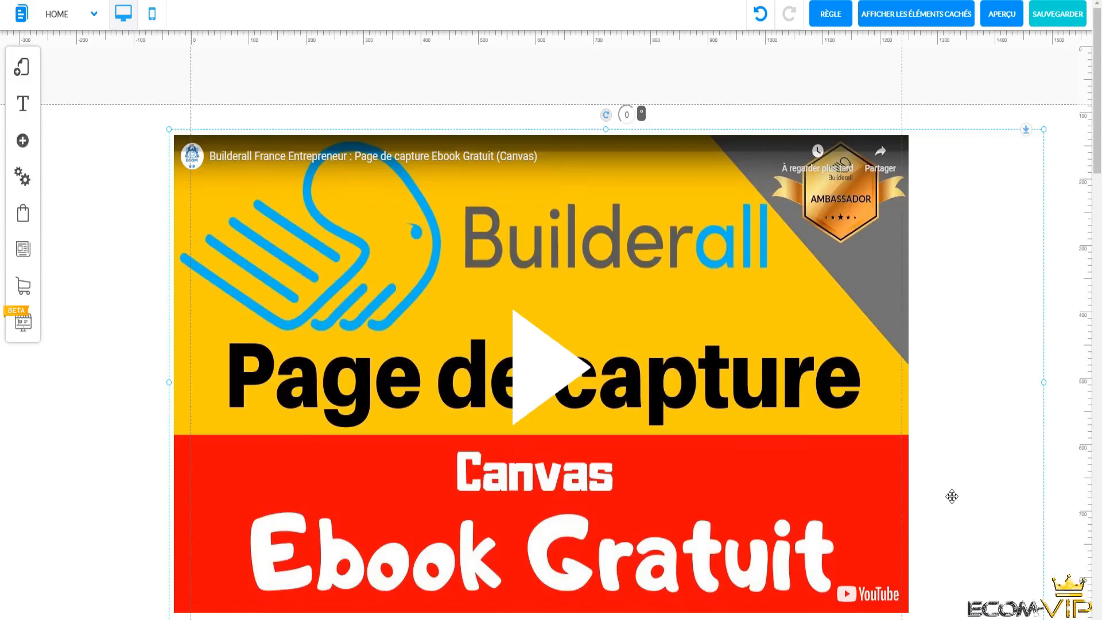
drag(949, 496, 861, 447)
drag(952, 585, 886, 595)
drag(660, 455, 719, 484)
Step: Set the iframe's width and height to 100% in the element's HTML code and confirm
click(501, 221)
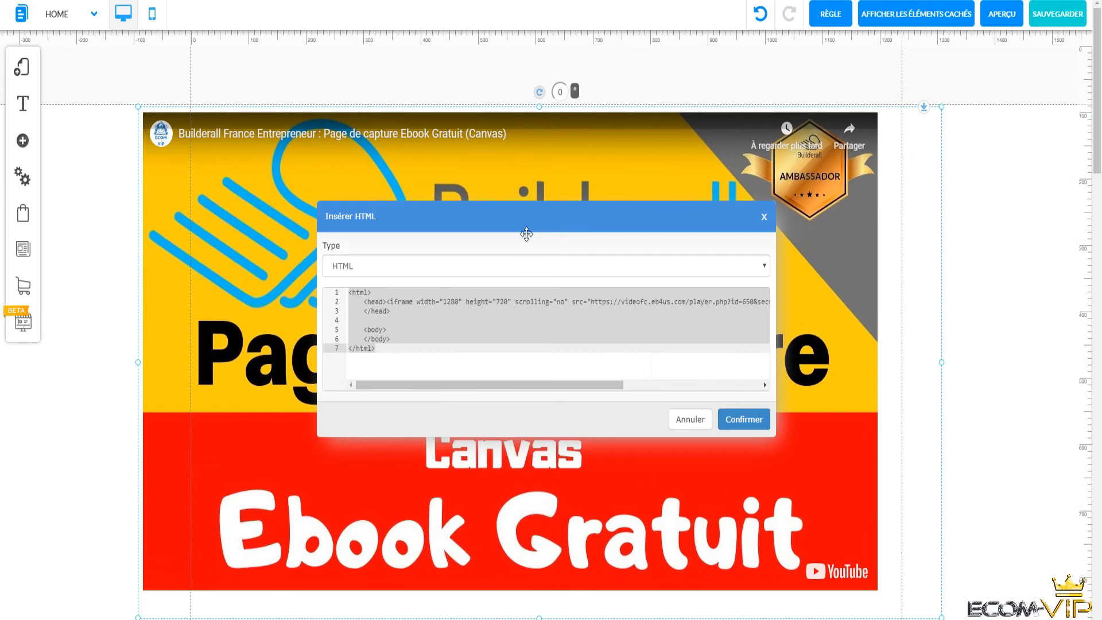
click(460, 302)
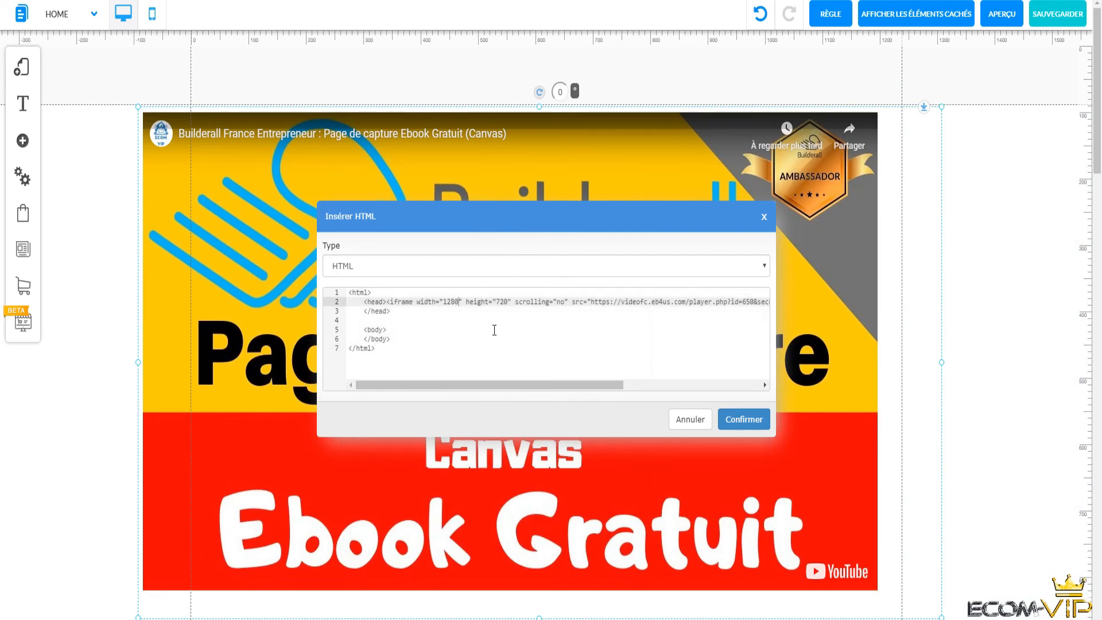
key(BackSpace)
key(BackSpace)
key(BackSpace)
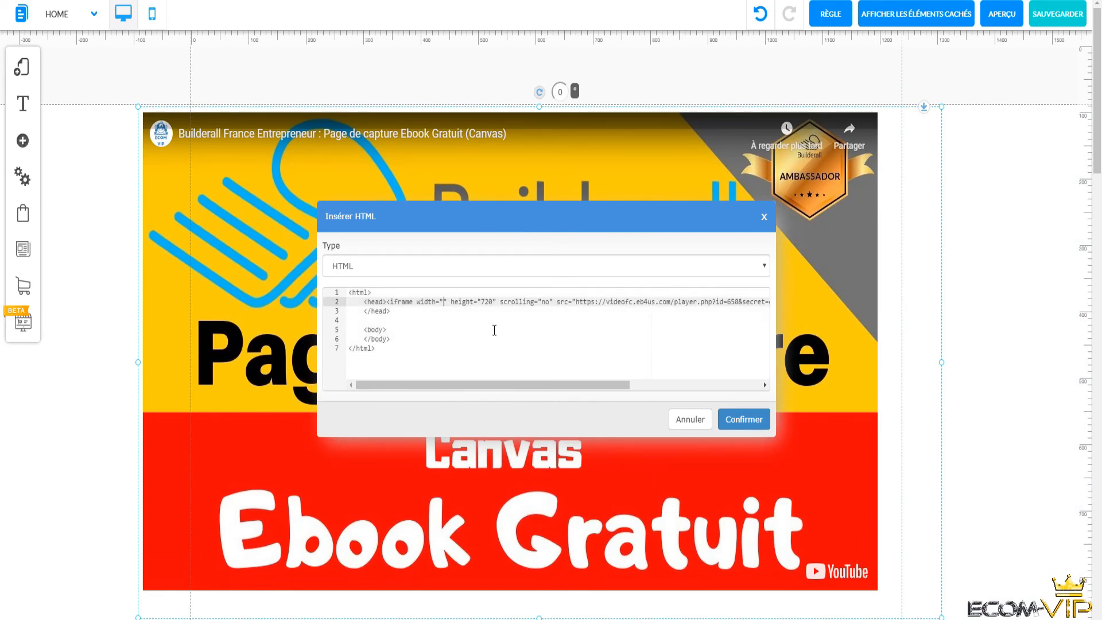
text(00%)
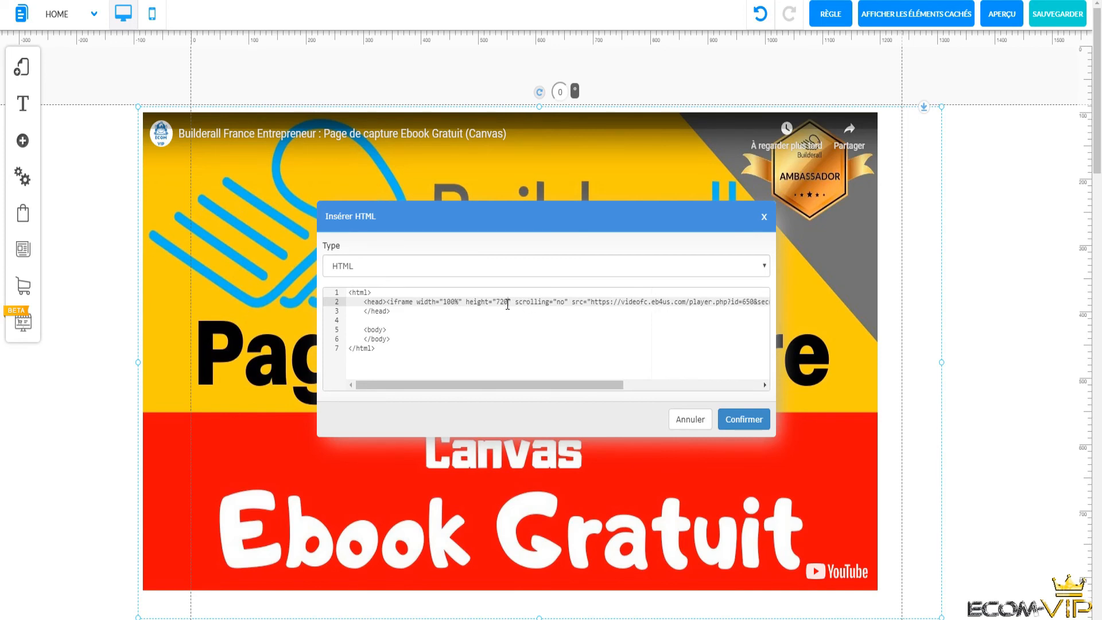
key(BackSpace)
key(BackSpace)
key(BackSpace)
text(100%)
click(755, 420)
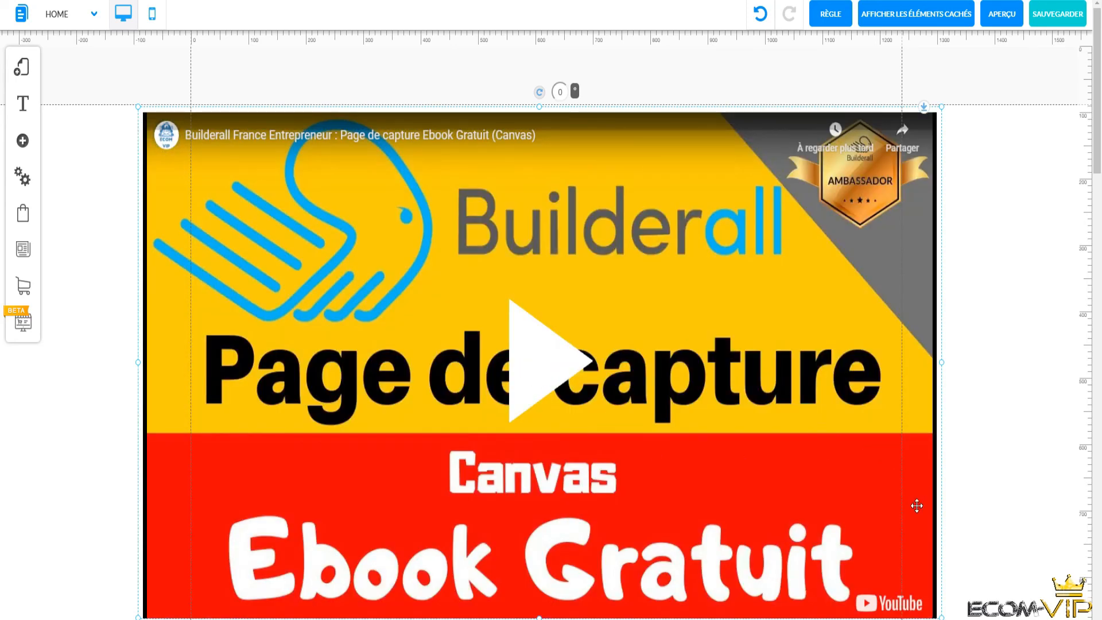
Step: Shrink the HTML video element to about half its width and height and reposition it lower, around the middle of the page
scroll(824, 504, down, 1)
scroll(825, 504, down, 3)
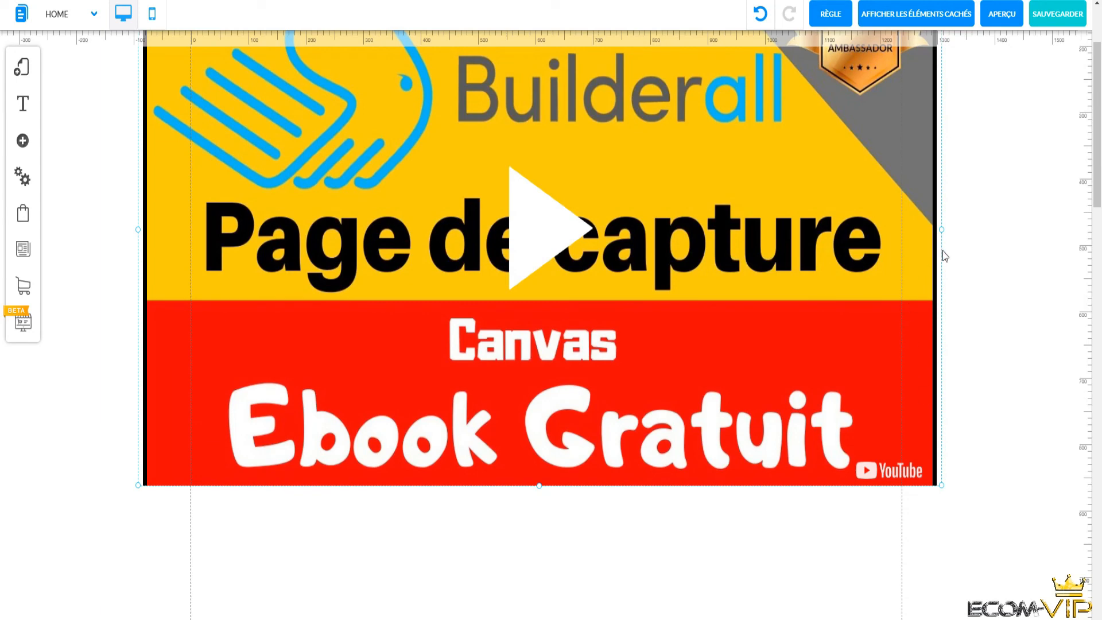
drag(941, 229, 552, 229)
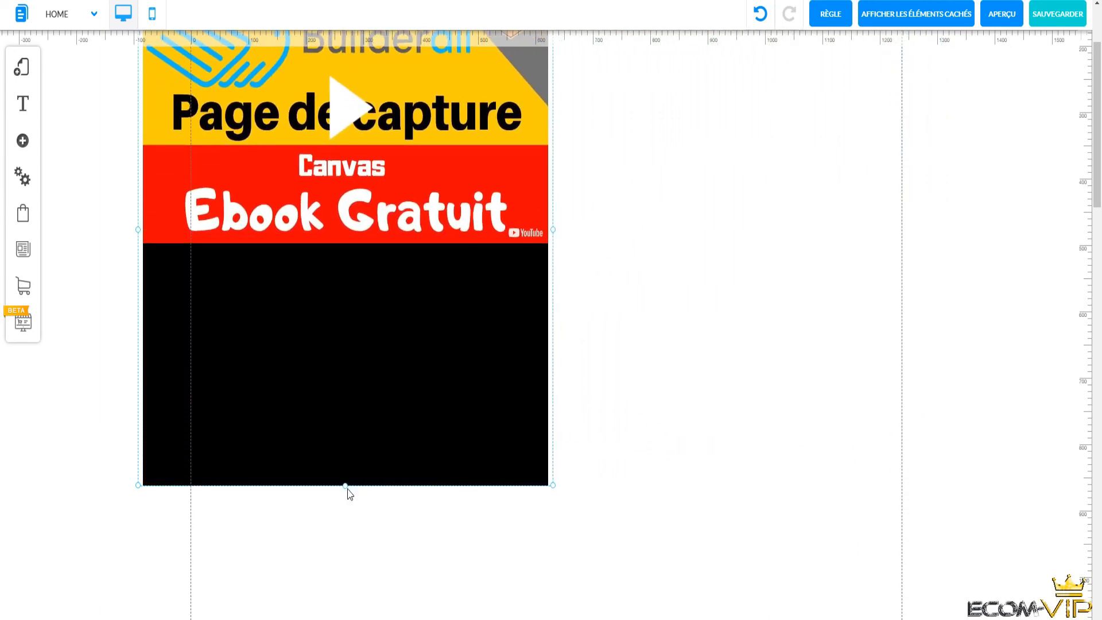
drag(346, 487, 369, 251)
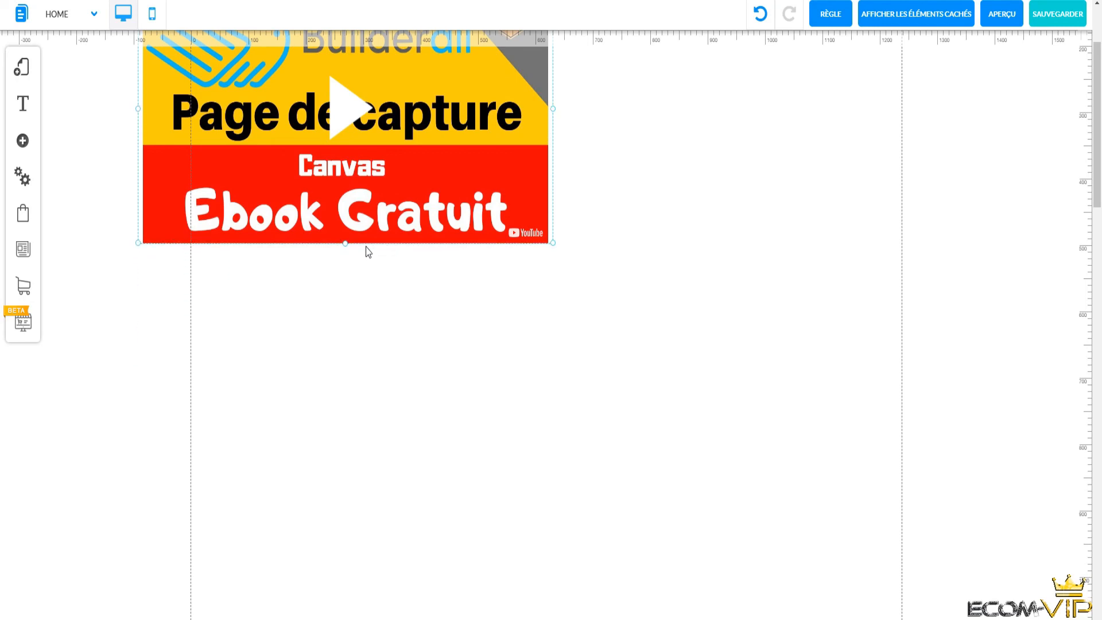
drag(386, 202, 609, 355)
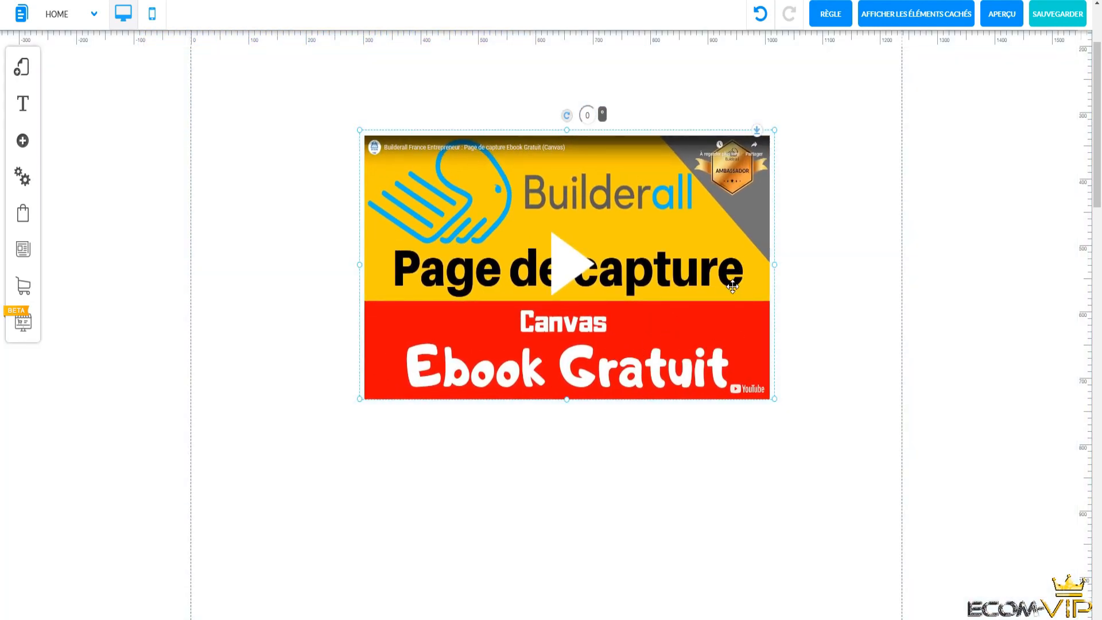
drag(732, 286, 734, 373)
scroll(497, 156, up, 2)
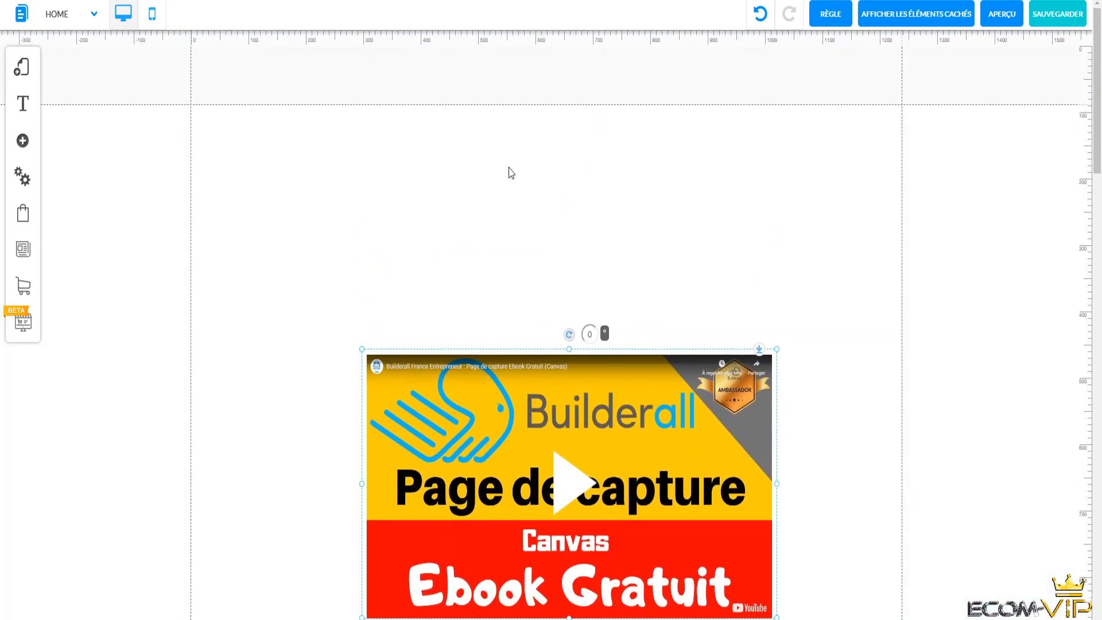
scroll(706, 247, down, 1)
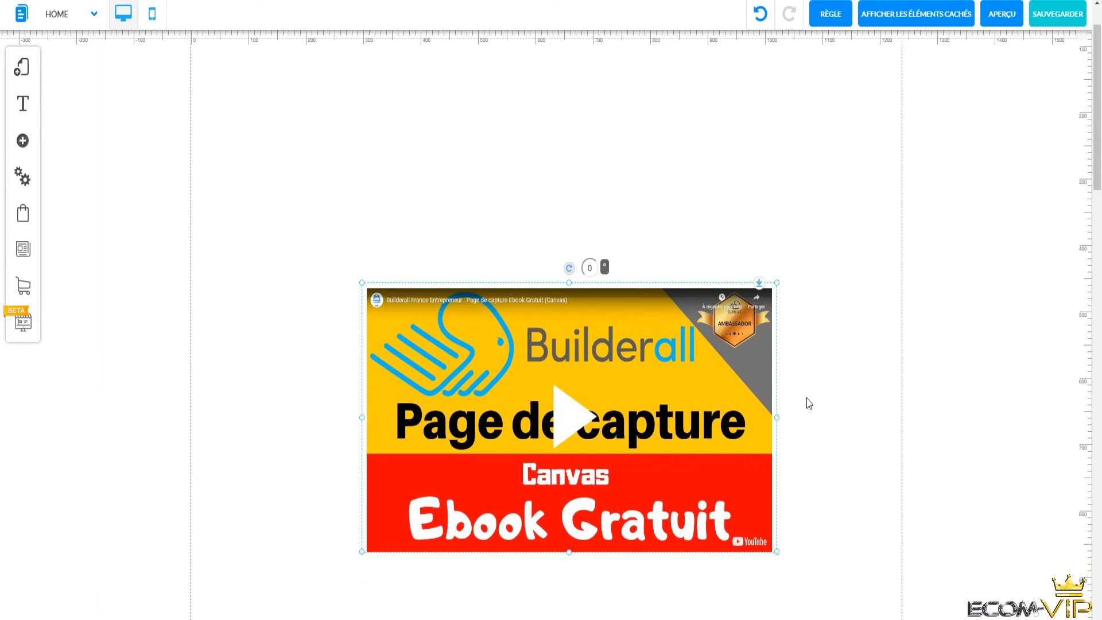
Step: Preview the page and test the funnel: play the first video muted, follow the "Passez à la vidéo suivante" tag and return through the Back tag
click(1004, 16)
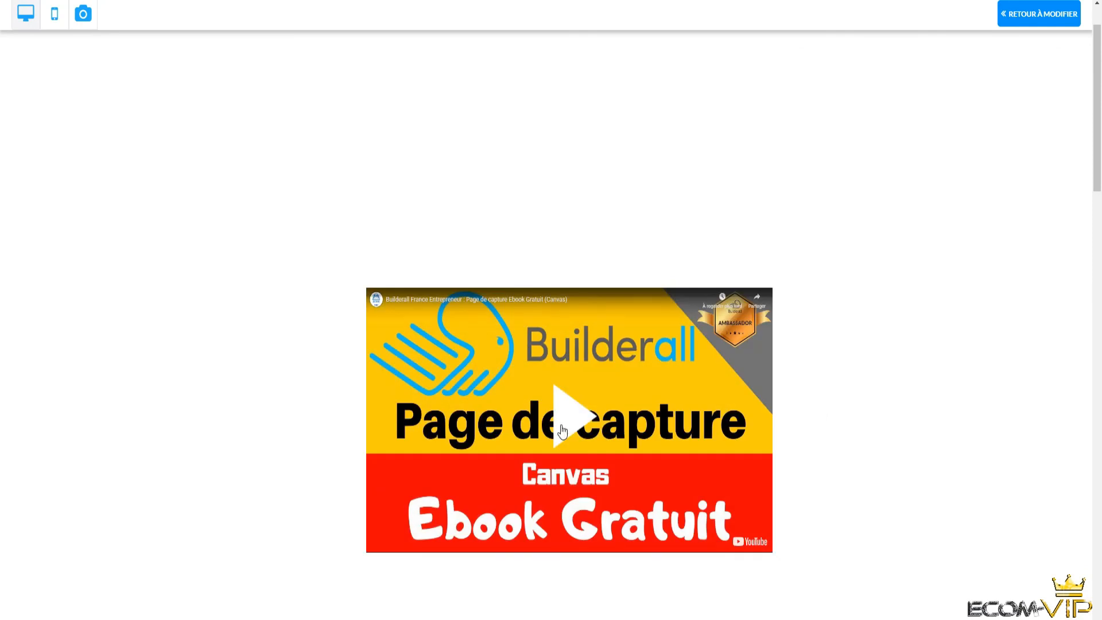
click(562, 430)
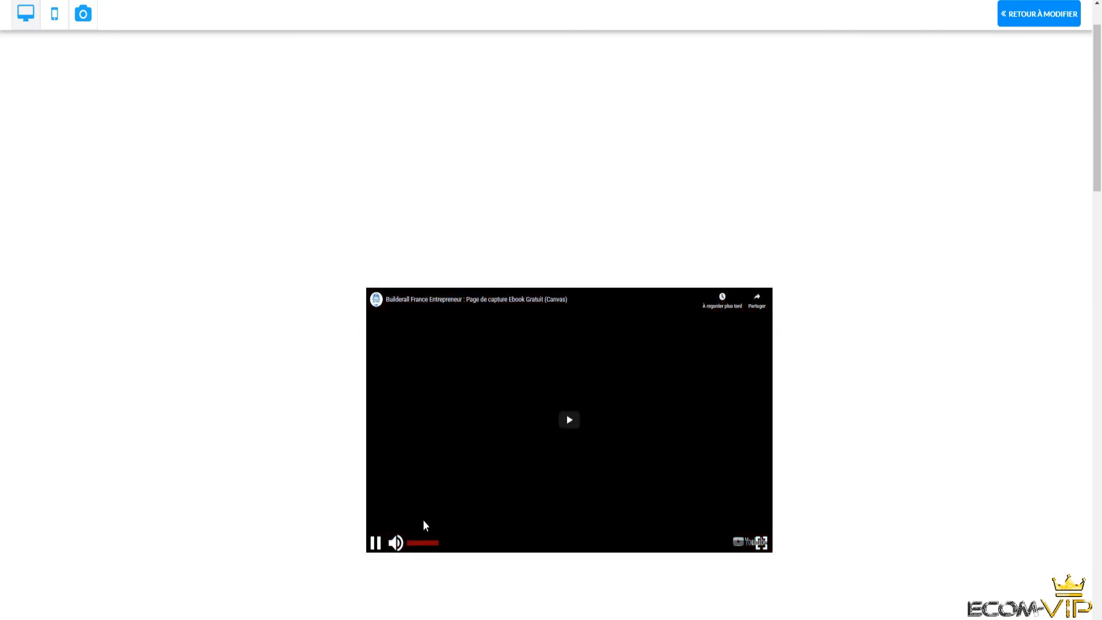
click(398, 545)
scroll(396, 548, down, 1)
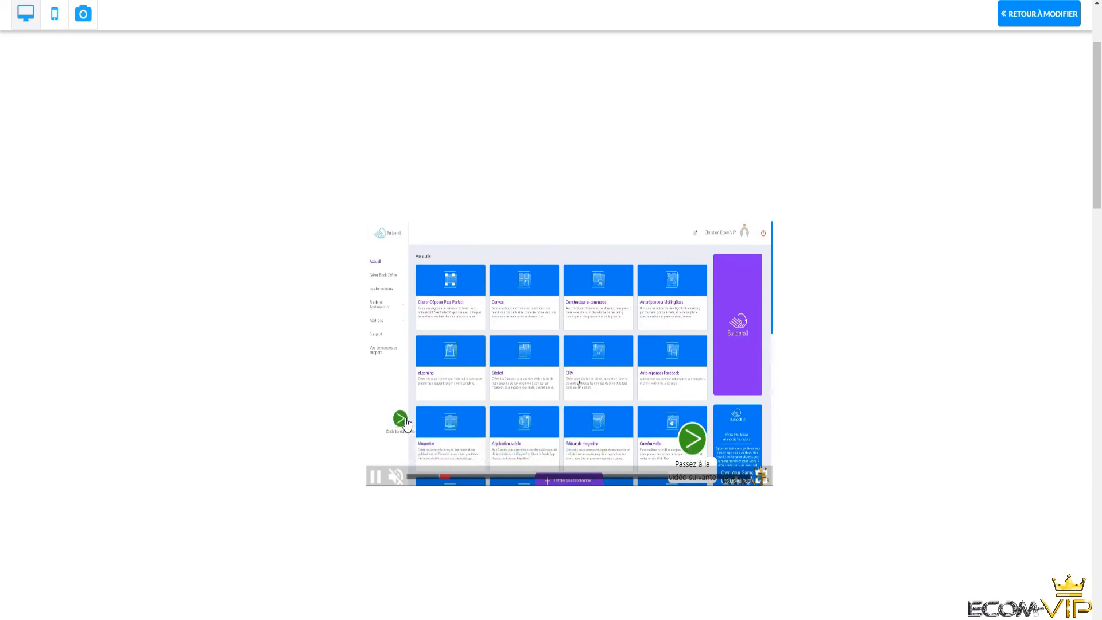
click(692, 438)
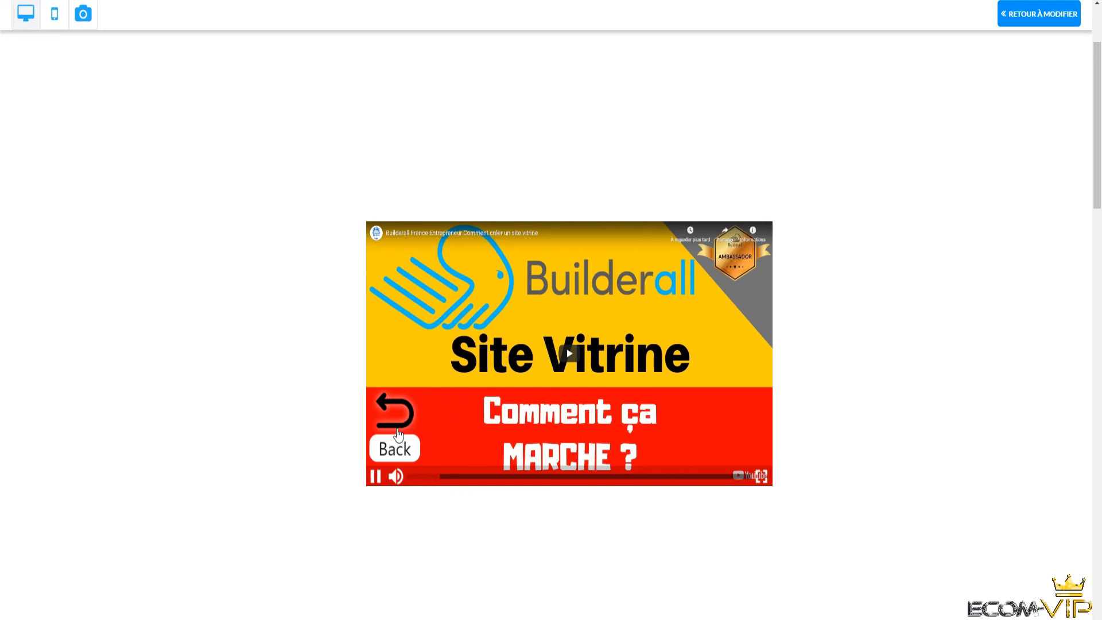
click(397, 431)
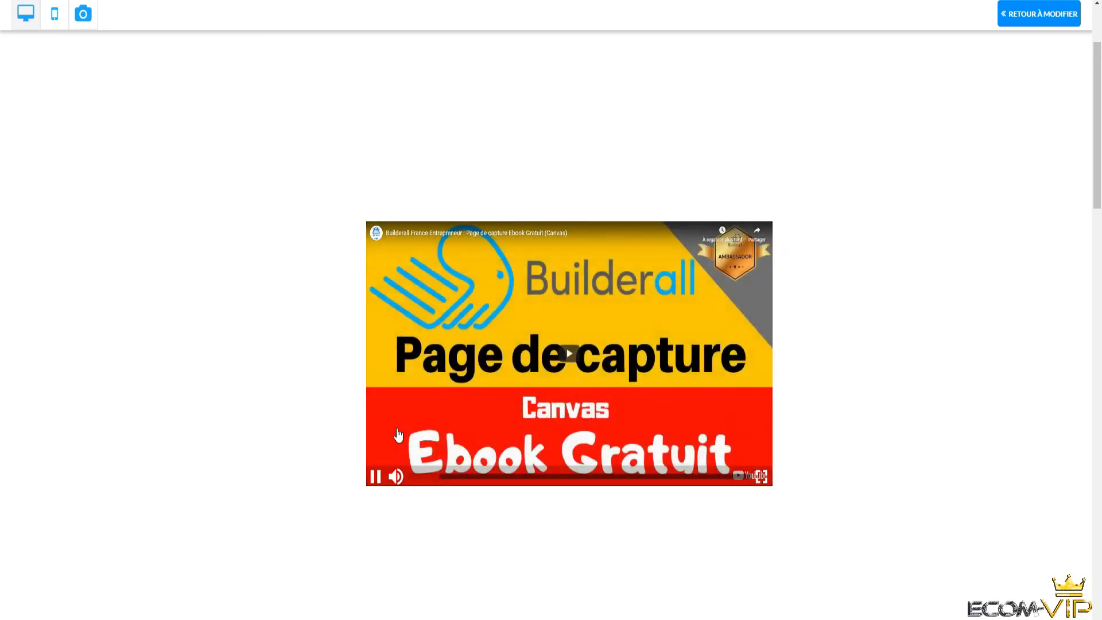